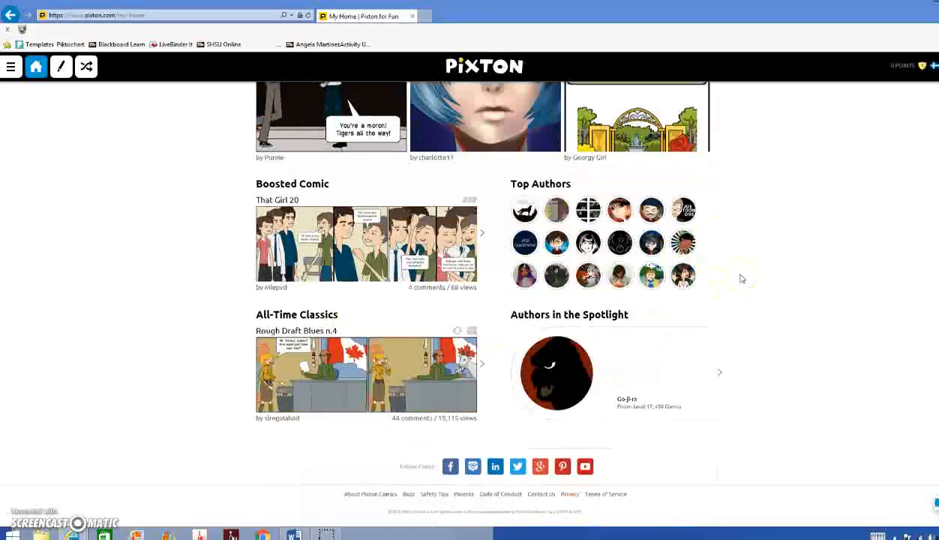
pyautogui.scroll(3, 740, 278)
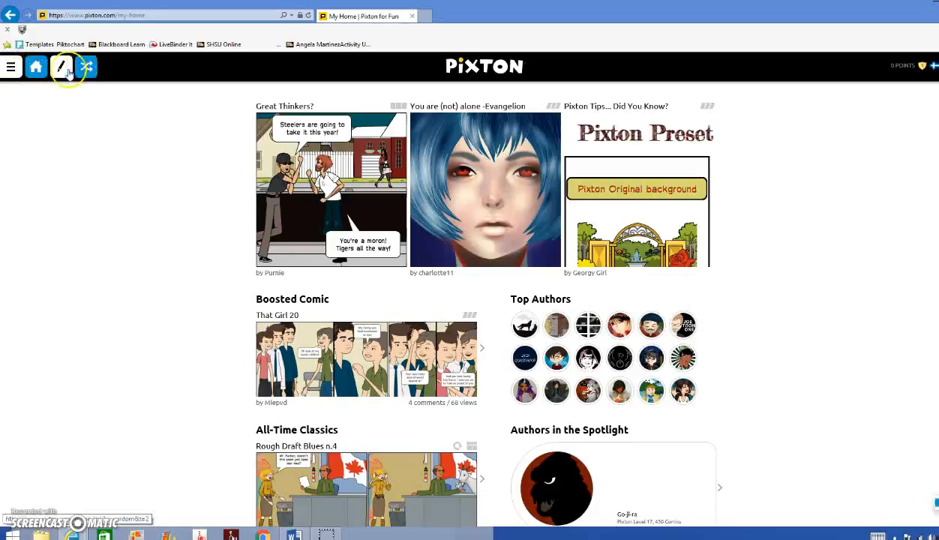
pyautogui.click(13, 76)
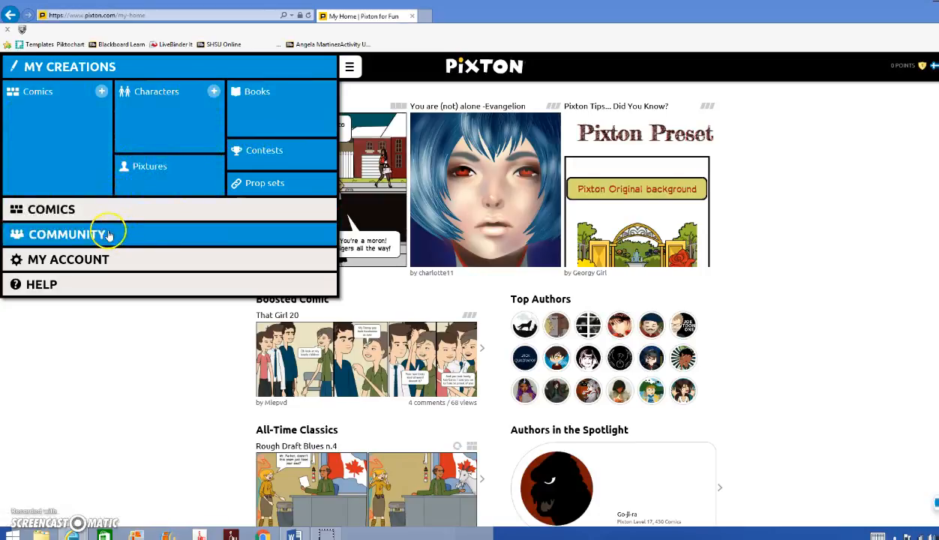
pyautogui.click(49, 233)
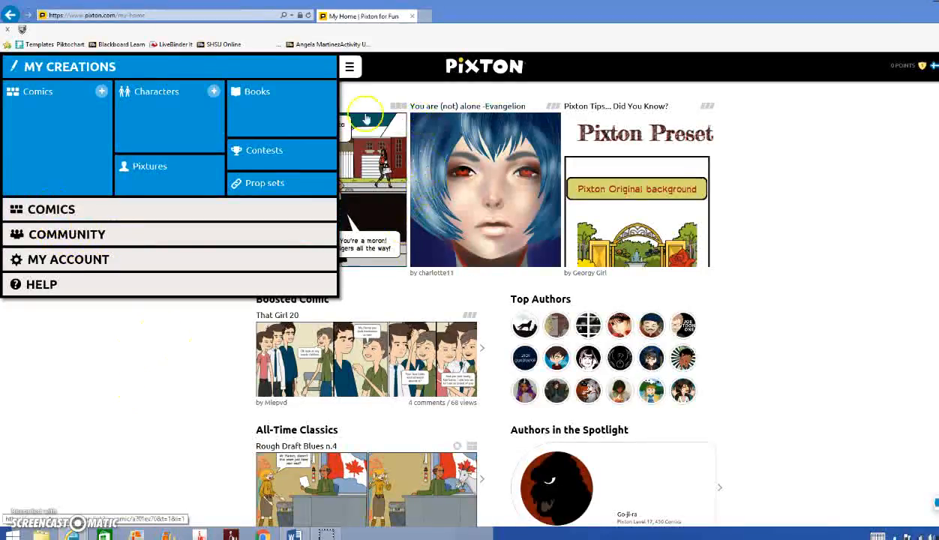
pyautogui.click(347, 75)
# Open the unpublished comic "My First Comic" for editing
pyautogui.click(65, 70)
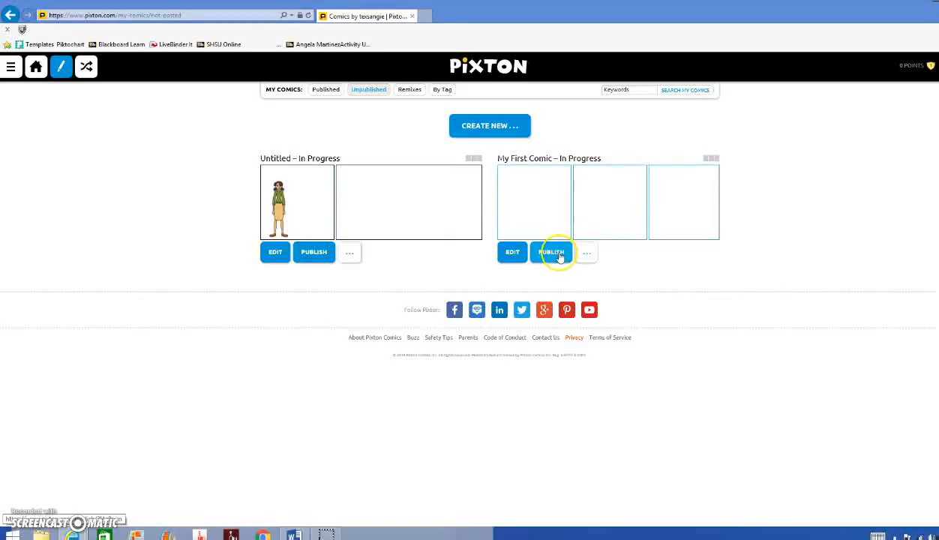
pyautogui.click(11, 15)
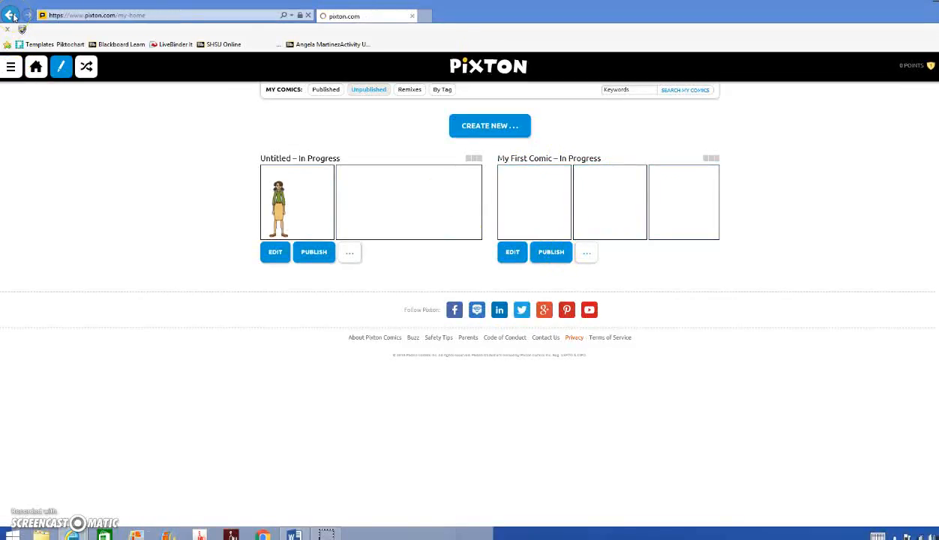
pyautogui.click(62, 69)
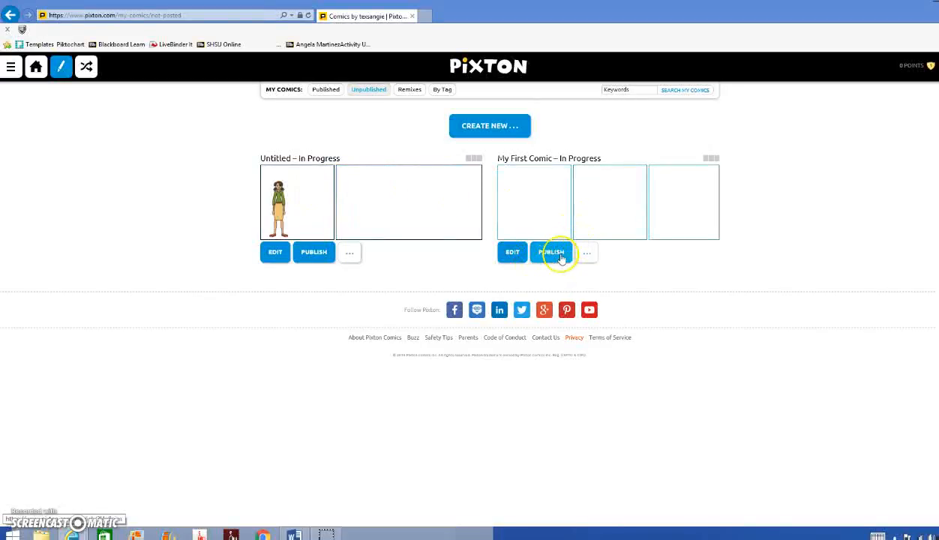
pyautogui.click(513, 255)
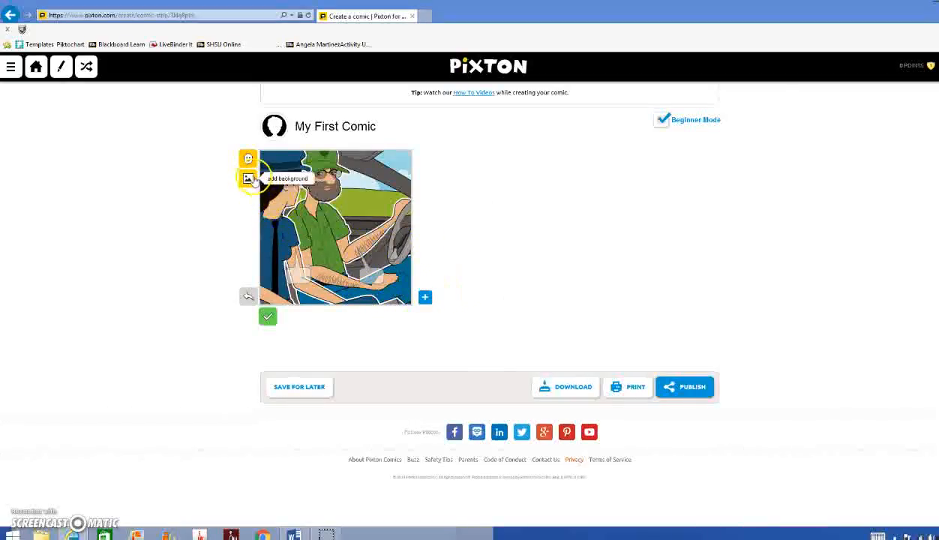
# Remove the bearded driver and the police officer from the first panel's car scene
pyautogui.click(252, 163)
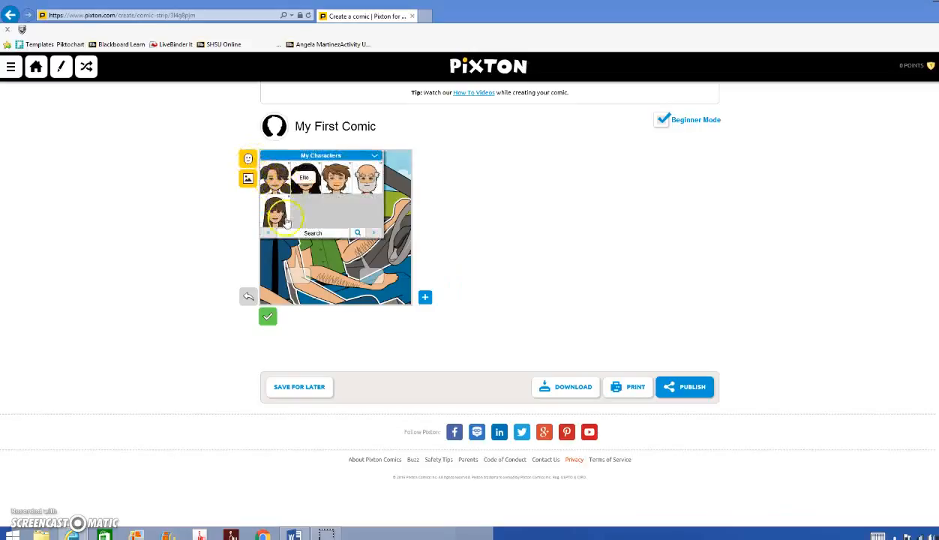
pyautogui.click(347, 173)
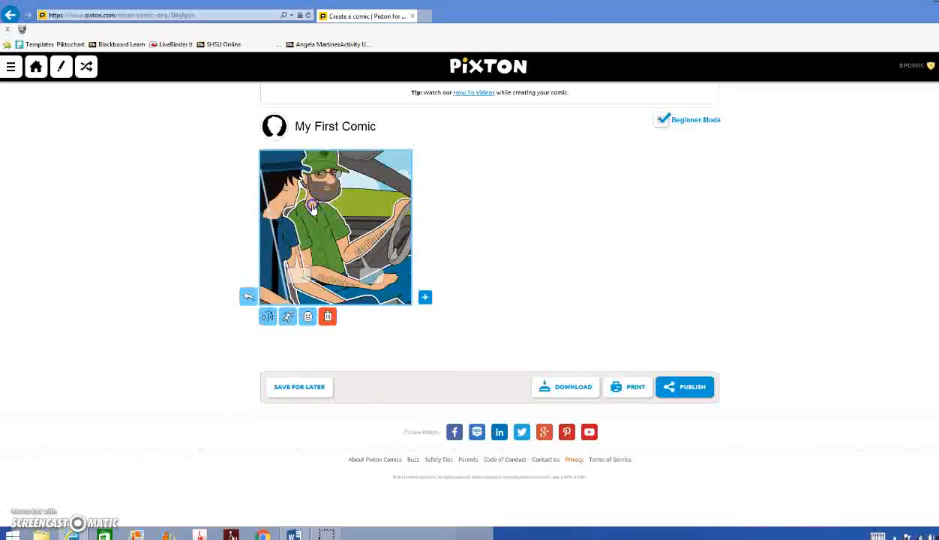
pyautogui.click(327, 316)
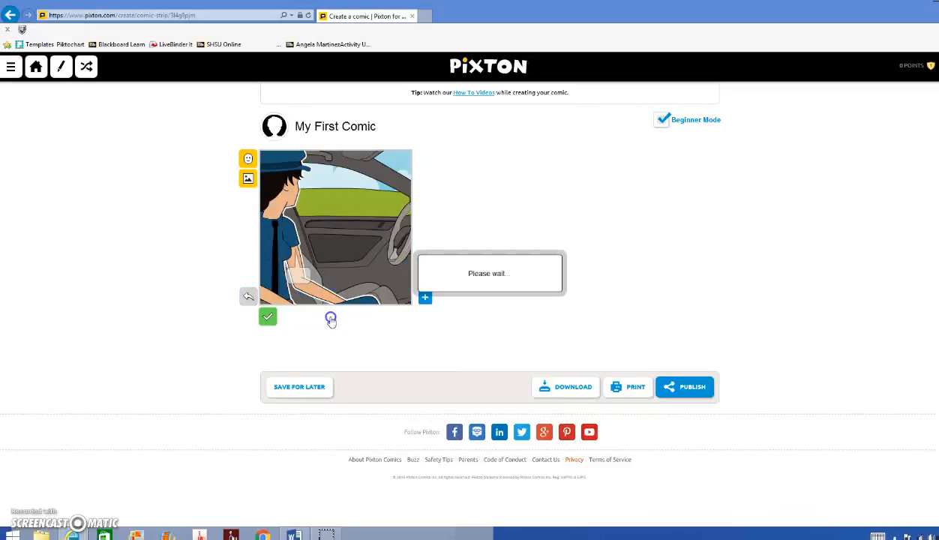
pyautogui.click(291, 238)
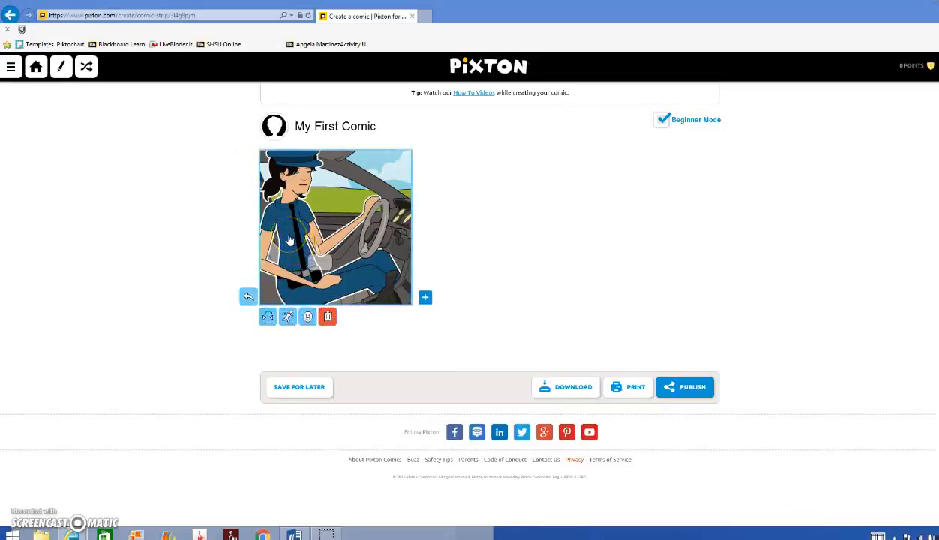
pyautogui.click(328, 317)
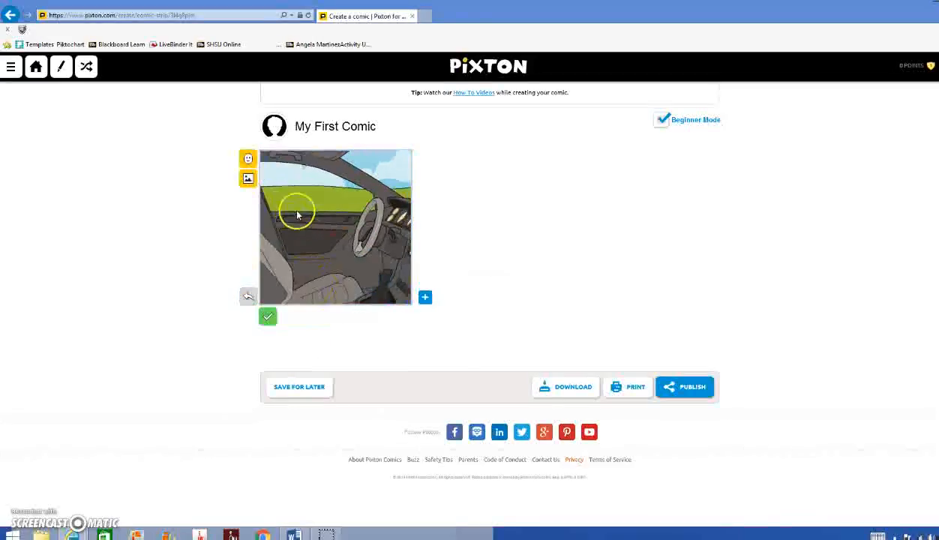
# Add the brown-haired young man to the car scene and add a second panel to the comic
pyautogui.click(249, 159)
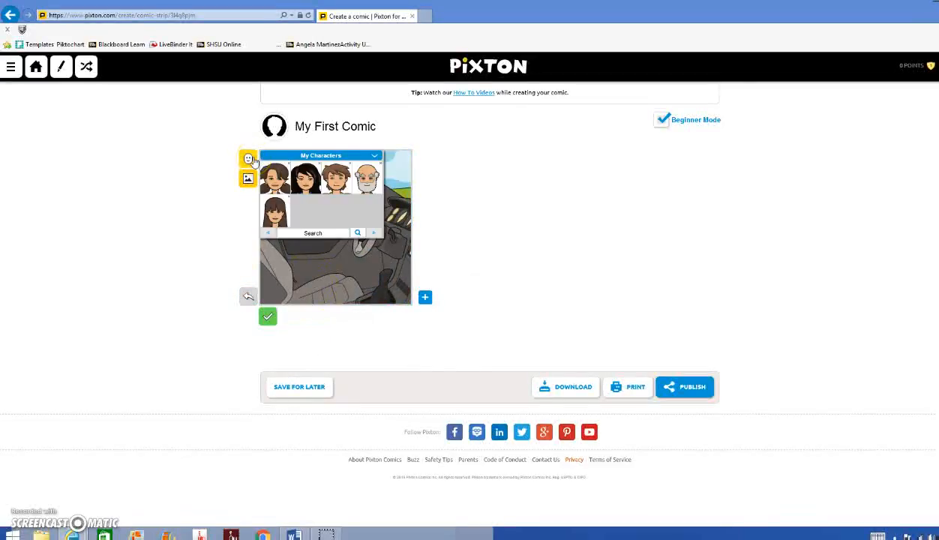
pyautogui.click(343, 189)
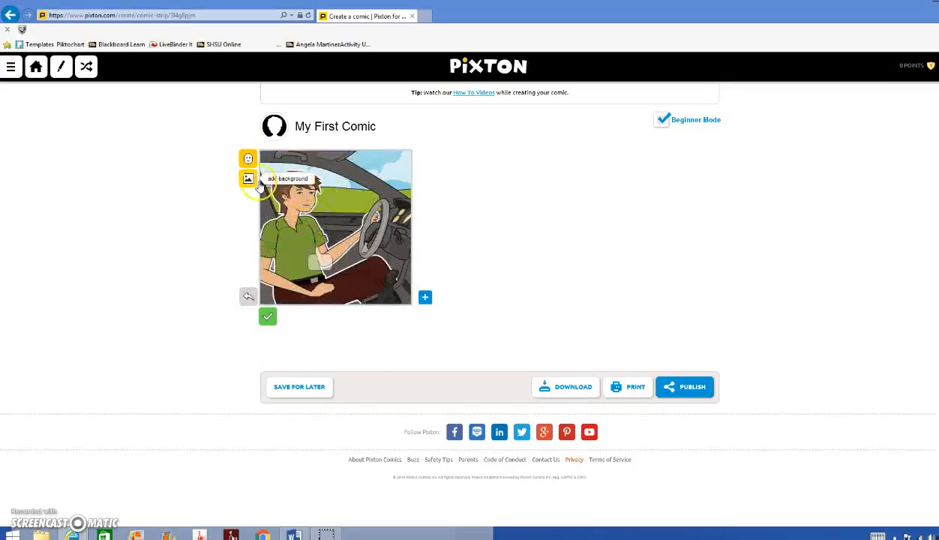
pyautogui.click(426, 298)
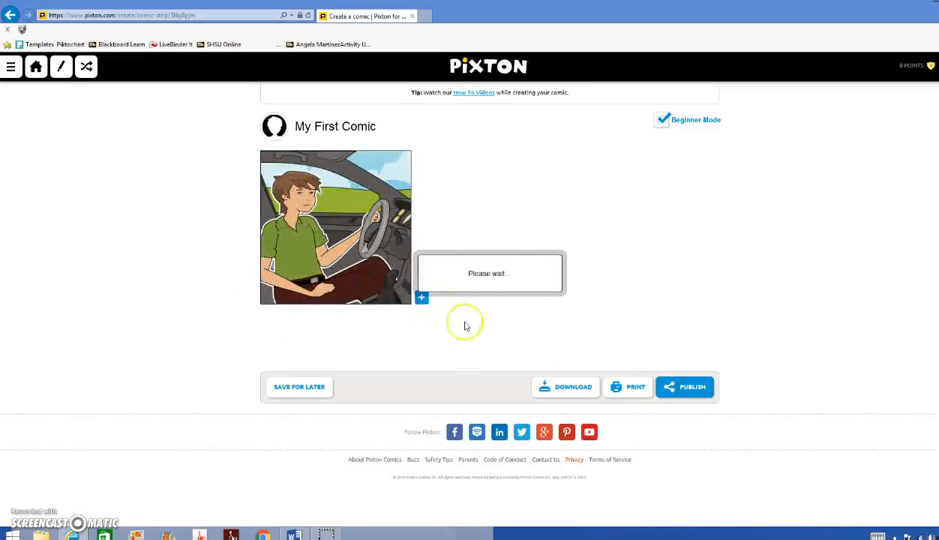
pyautogui.click(499, 310)
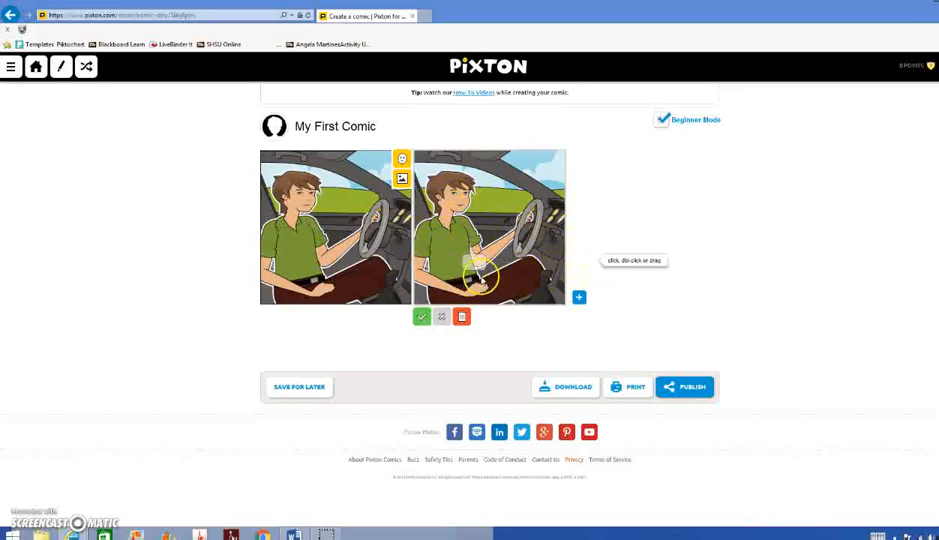
# Add the black-haired woman as a second character in the first panel
pyautogui.click(327, 286)
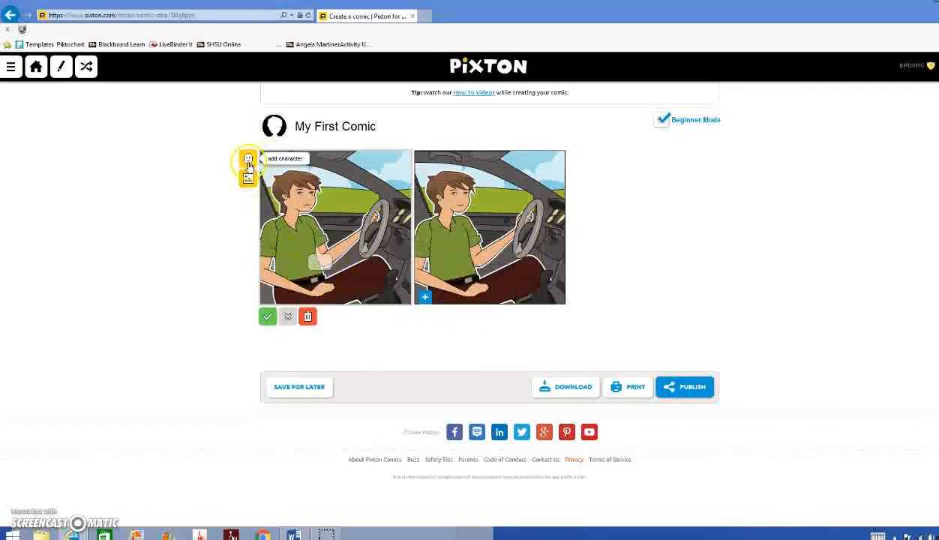
pyautogui.click(248, 161)
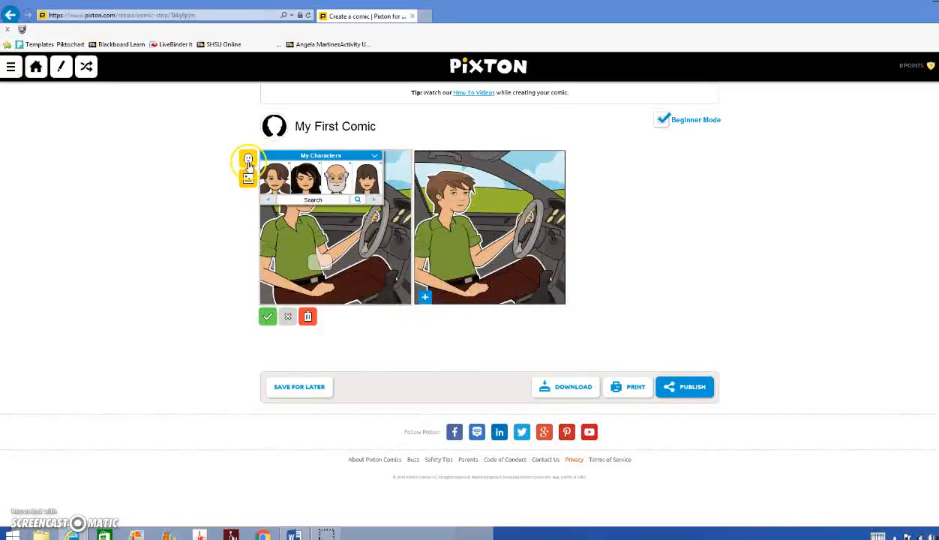
pyautogui.click(309, 183)
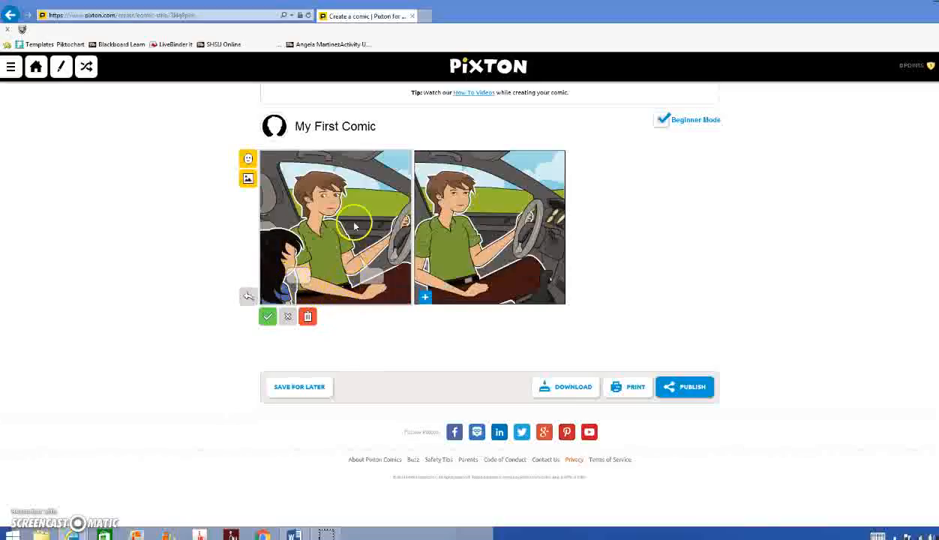
# Enter "What do you think about the game last night?" in the young man's speech bubble in the first panel
pyautogui.click(372, 279)
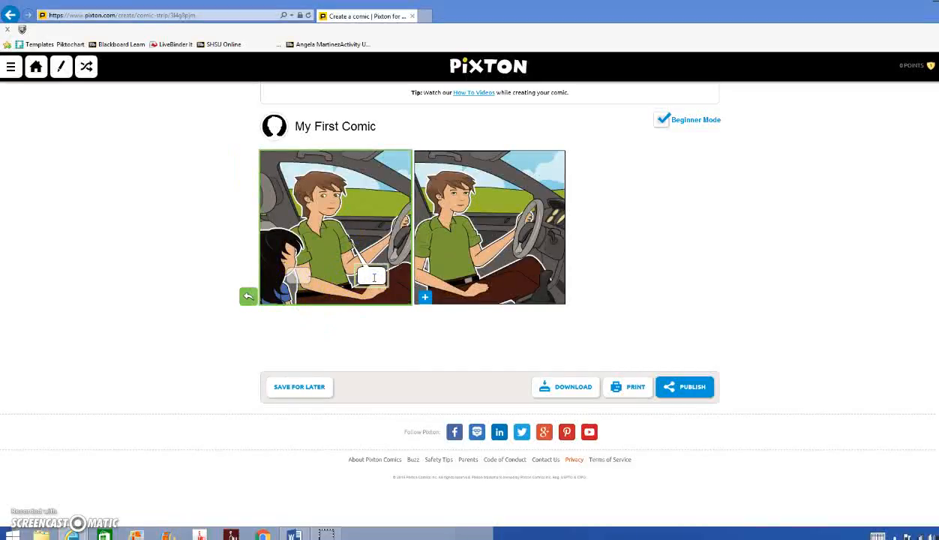
pyautogui.click(374, 277)
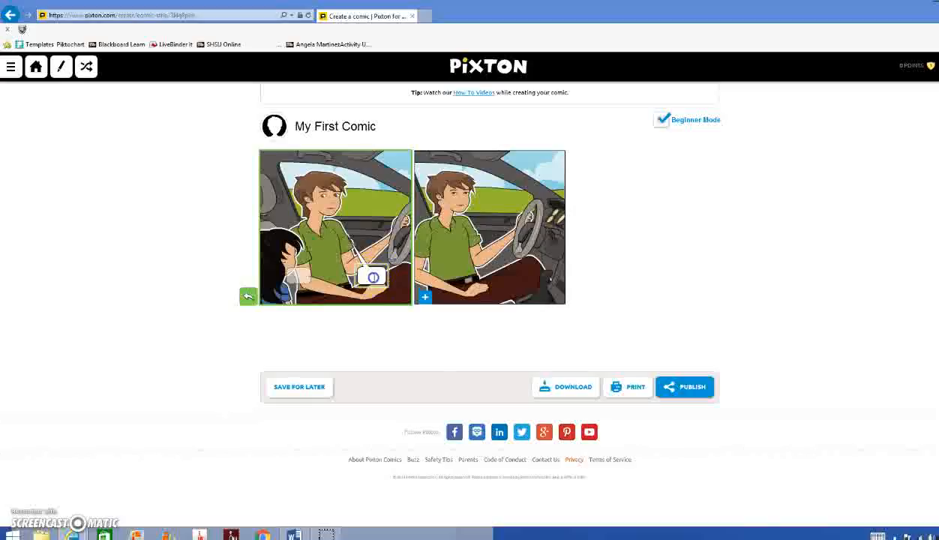
pyautogui.click(466, 263)
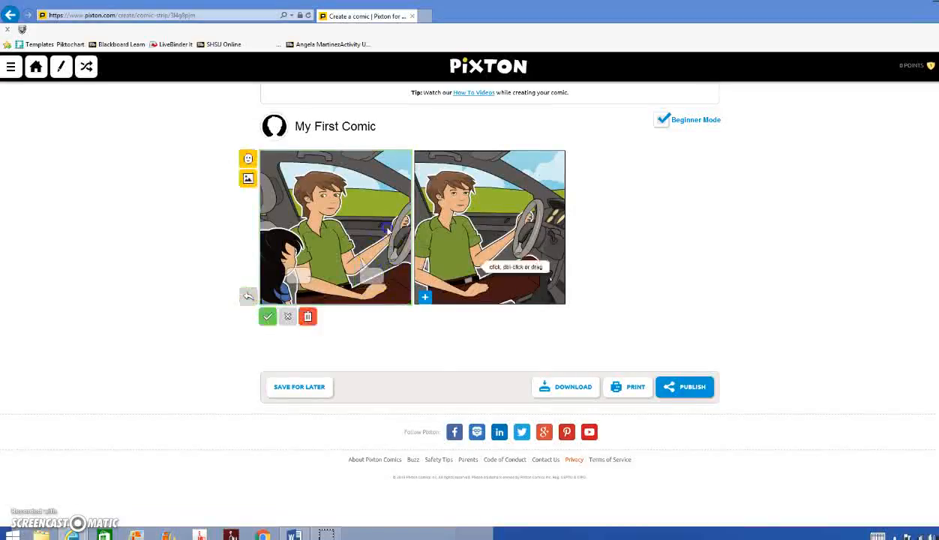
pyautogui.click(372, 274)
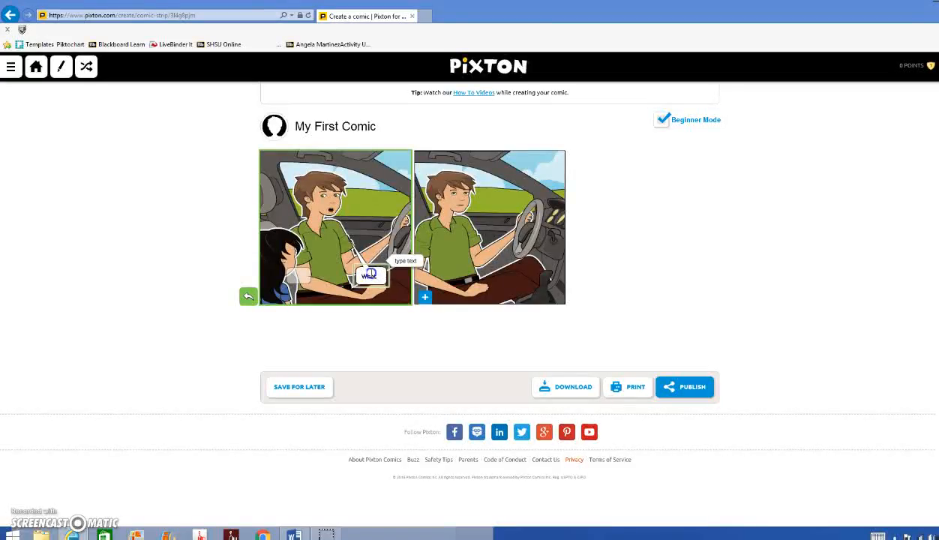
pyautogui.write('you think about')
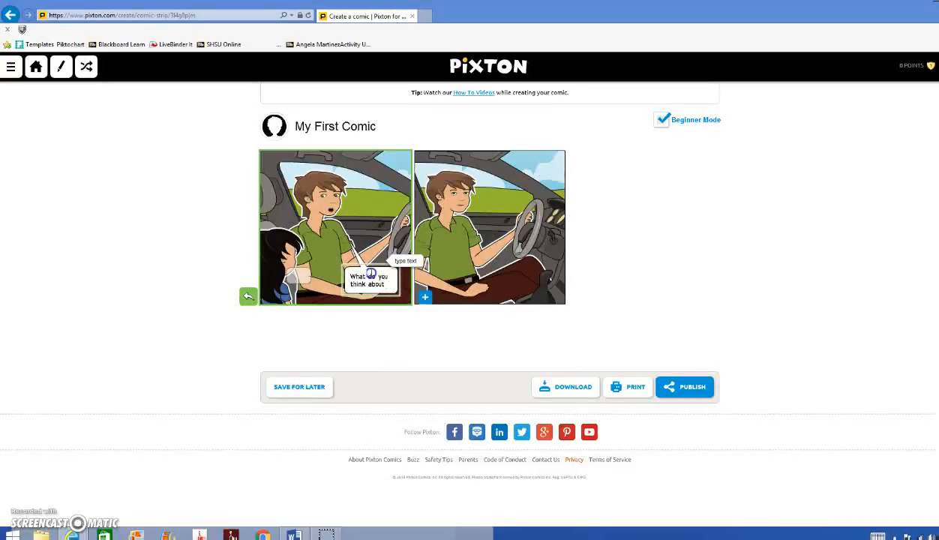
pyautogui.write(' the')
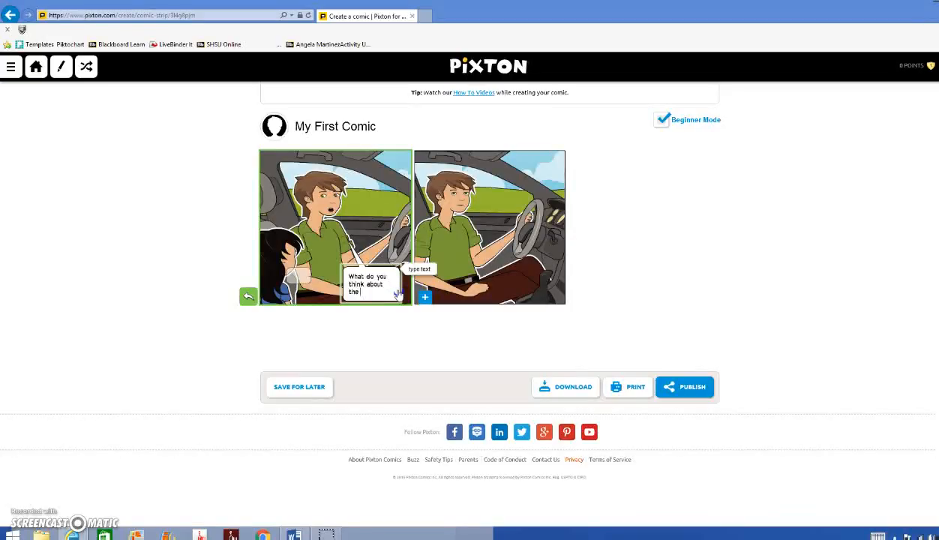
pyautogui.write('game')
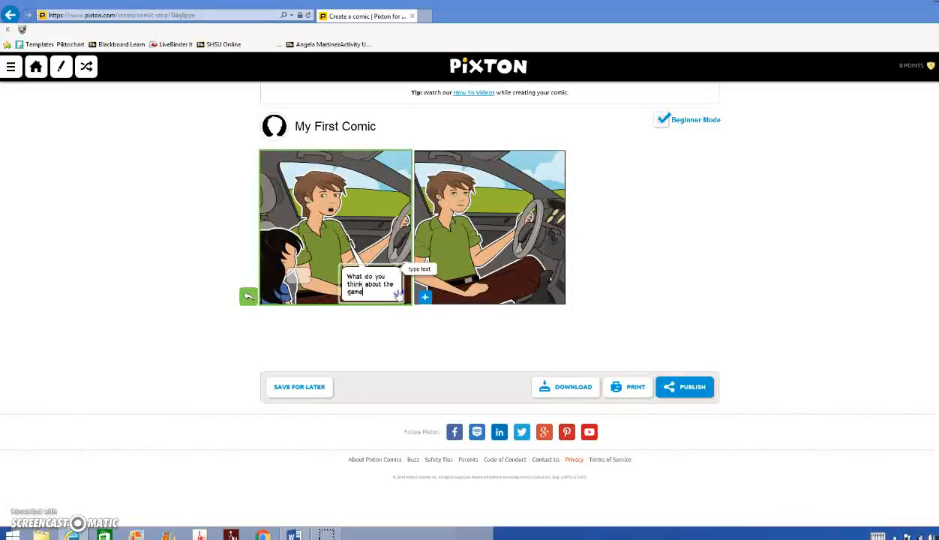
pyautogui.write(' last night')
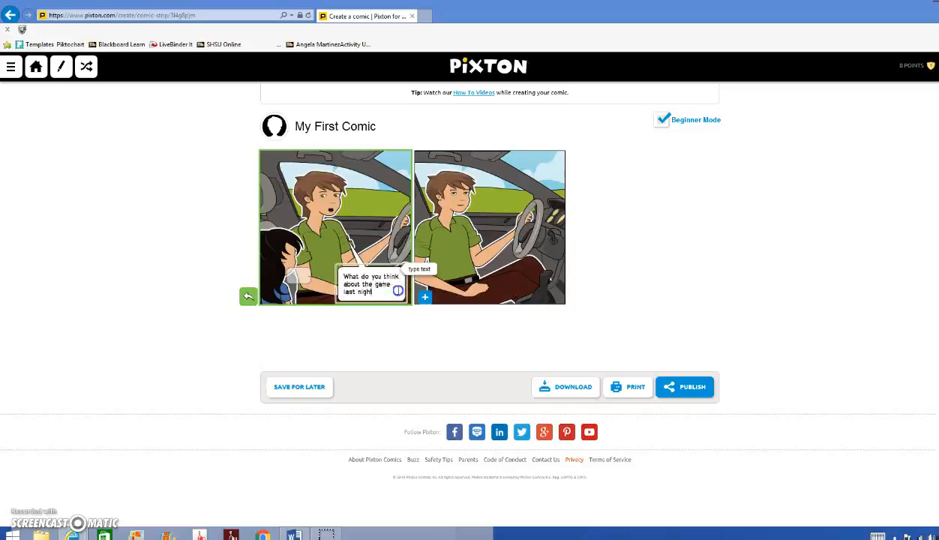
pyautogui.write('?')
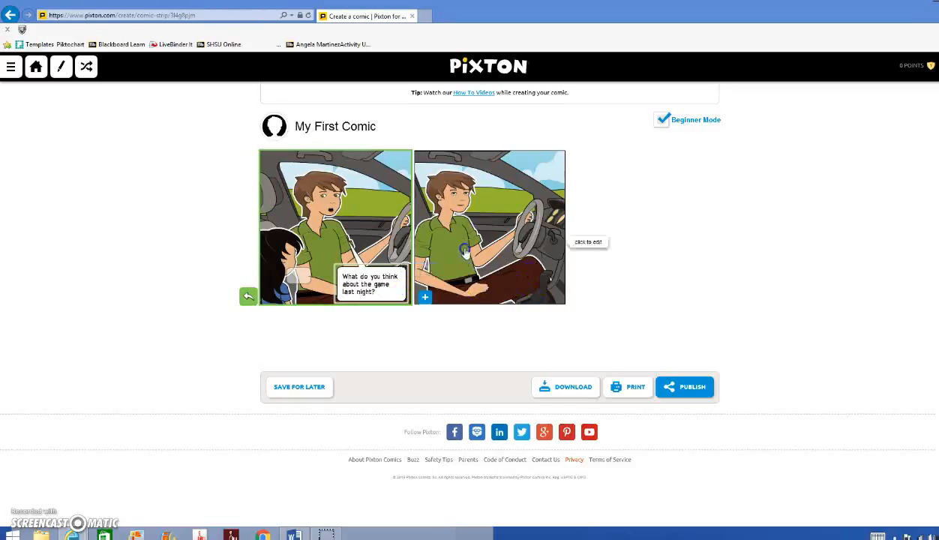
pyautogui.click(509, 225)
pyautogui.click(497, 277)
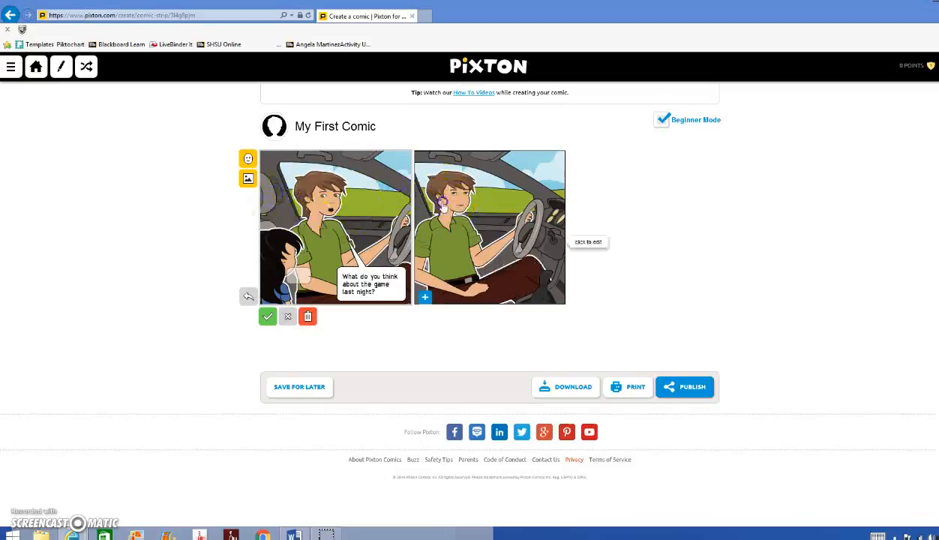
# Try the red sunburst background from the Miscellaneous set in the first panel, and undo the change
pyautogui.click(248, 179)
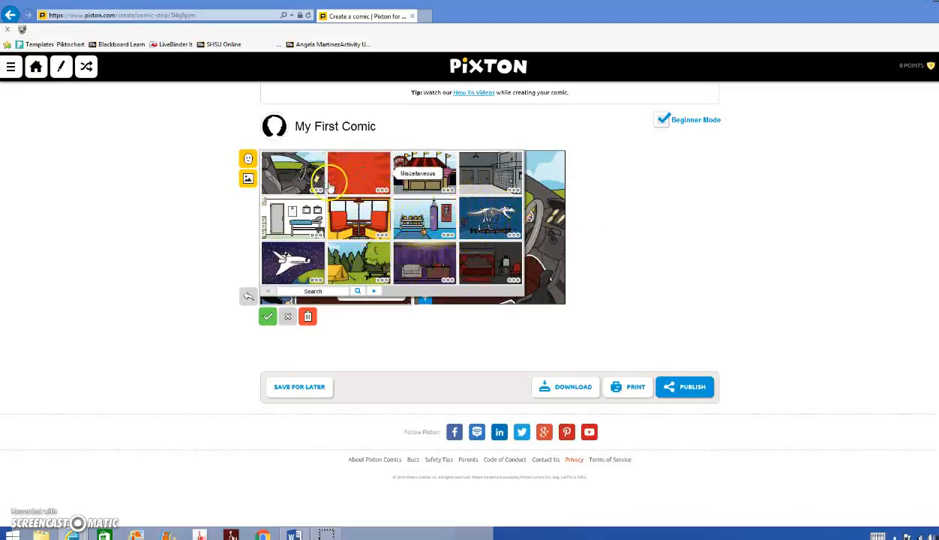
pyautogui.click(359, 171)
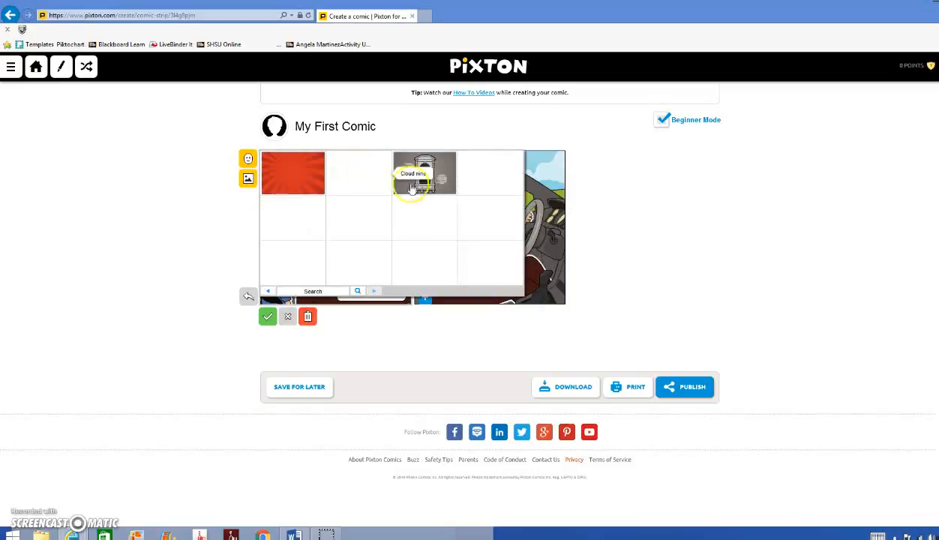
pyautogui.click(311, 174)
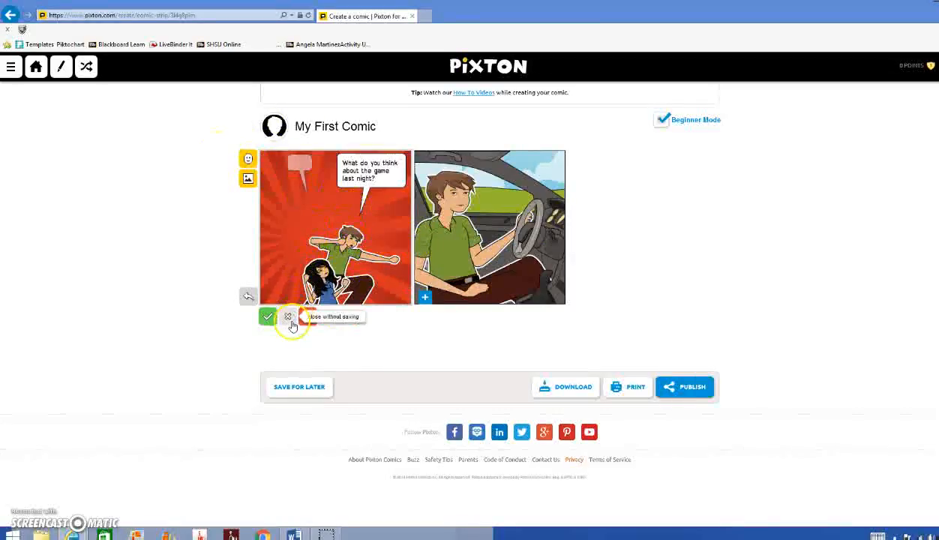
pyautogui.click(248, 301)
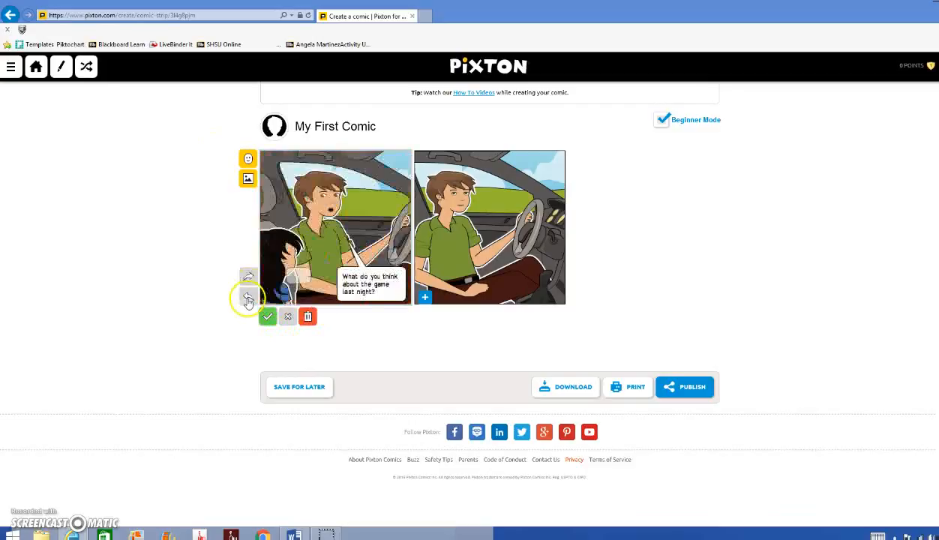
# Set the second panel's background to the red sunburst from the Miscellaneous set
pyautogui.click(482, 226)
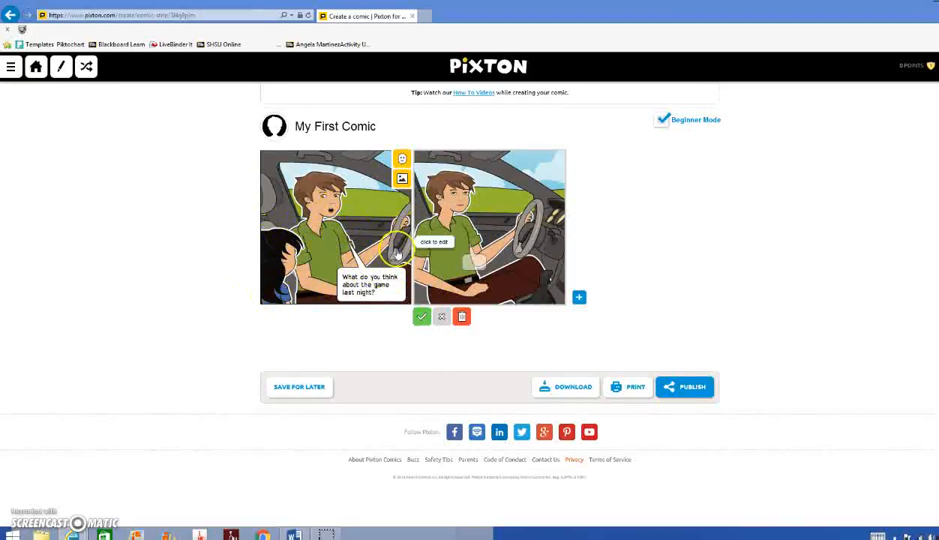
pyautogui.click(402, 180)
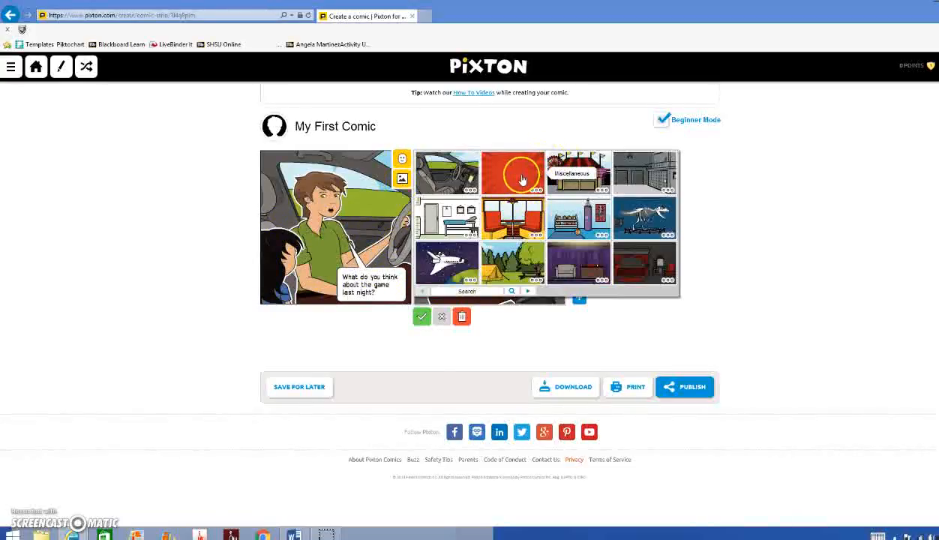
pyautogui.click(517, 175)
pyautogui.click(467, 185)
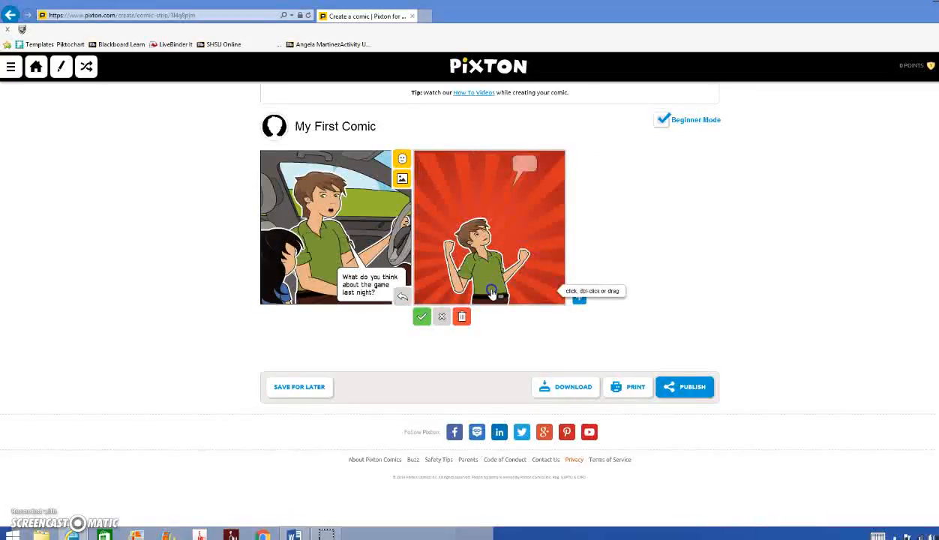
# Raise the young man in the second panel and apply the preset pose with one hand on his hip and the other raised
pyautogui.moveTo(491, 270); pyautogui.dragTo(490, 224)
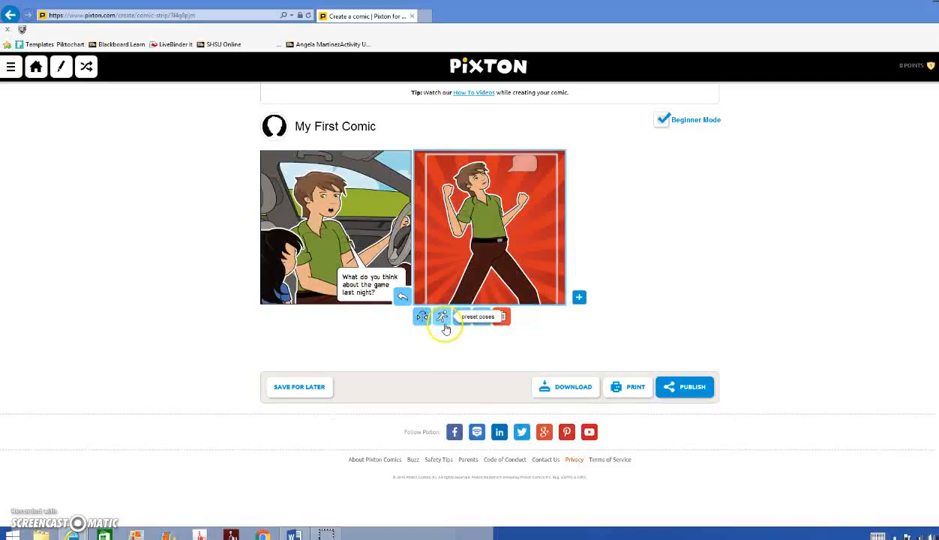
pyautogui.click(443, 320)
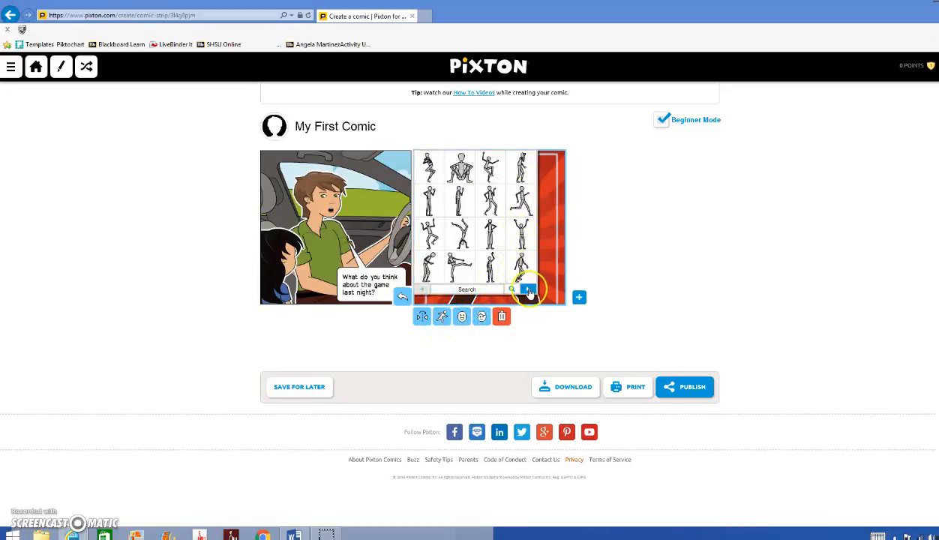
pyautogui.click(437, 200)
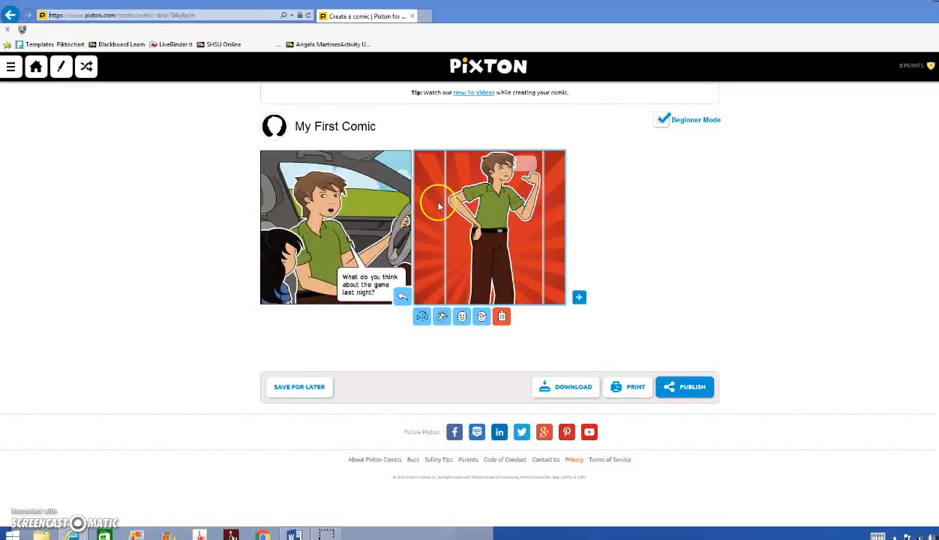
# Shift the young man in the second panel sideways, away from the speech bubble
pyautogui.click(522, 167)
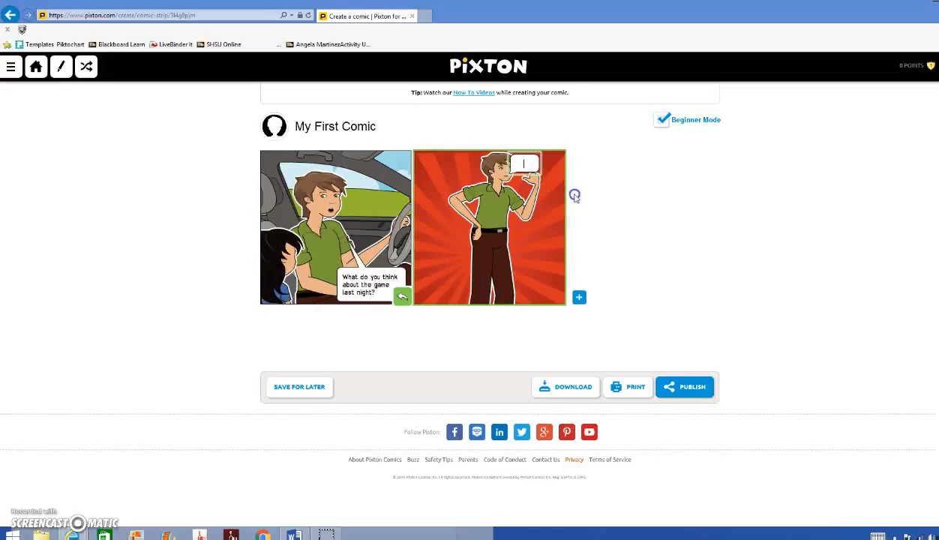
pyautogui.moveTo(500, 203); pyautogui.dragTo(479, 197)
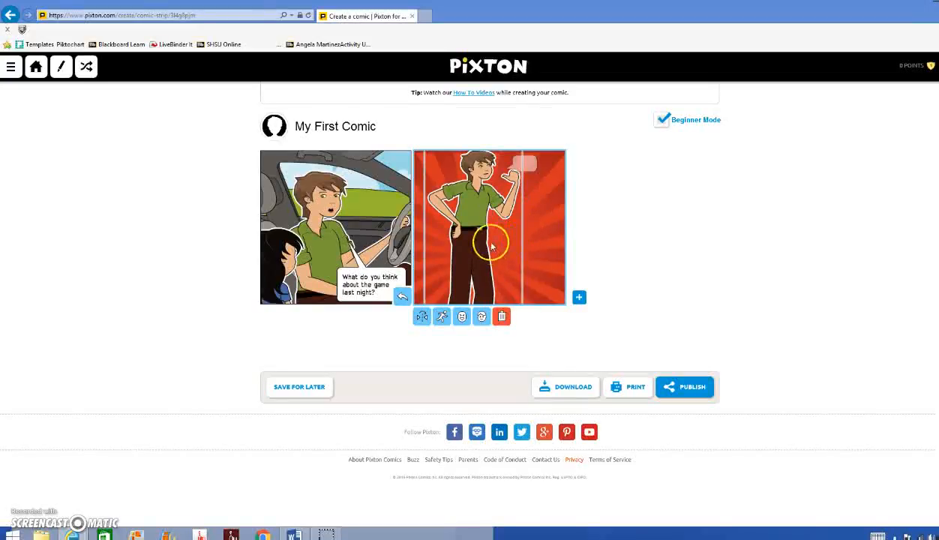
pyautogui.click(494, 216)
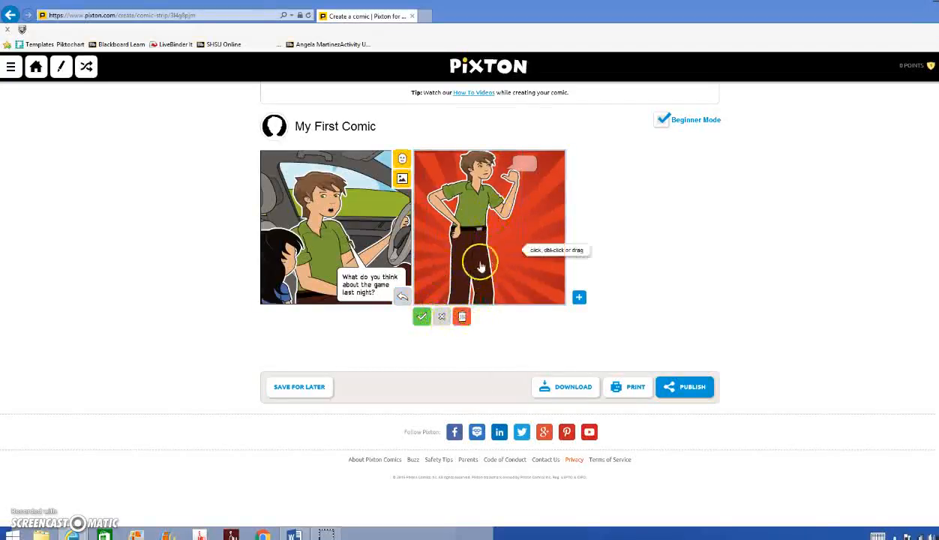
pyautogui.click(485, 163)
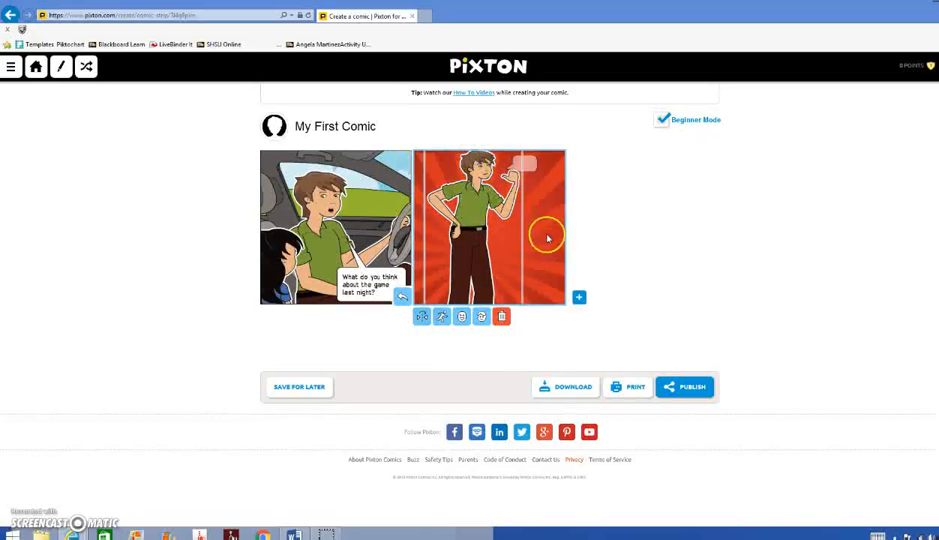
pyautogui.click(511, 235)
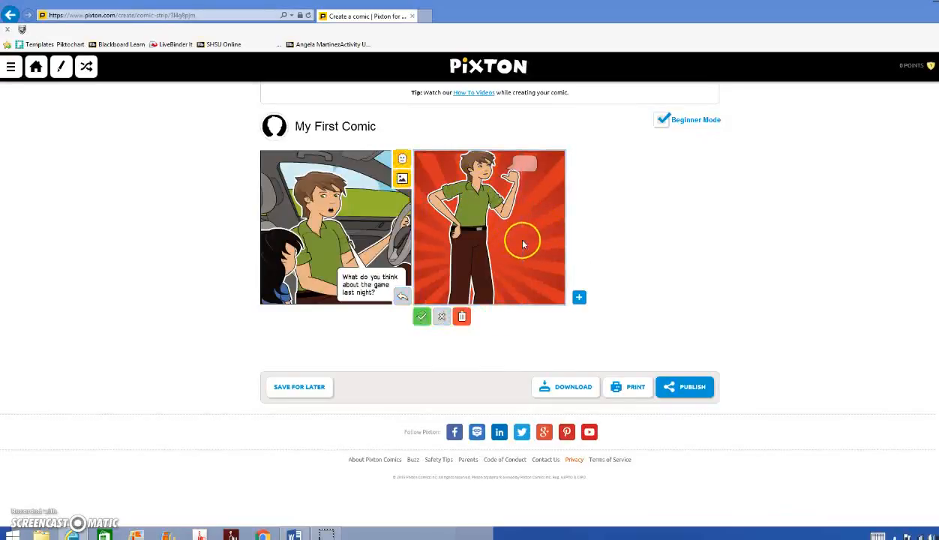
pyautogui.click(466, 229)
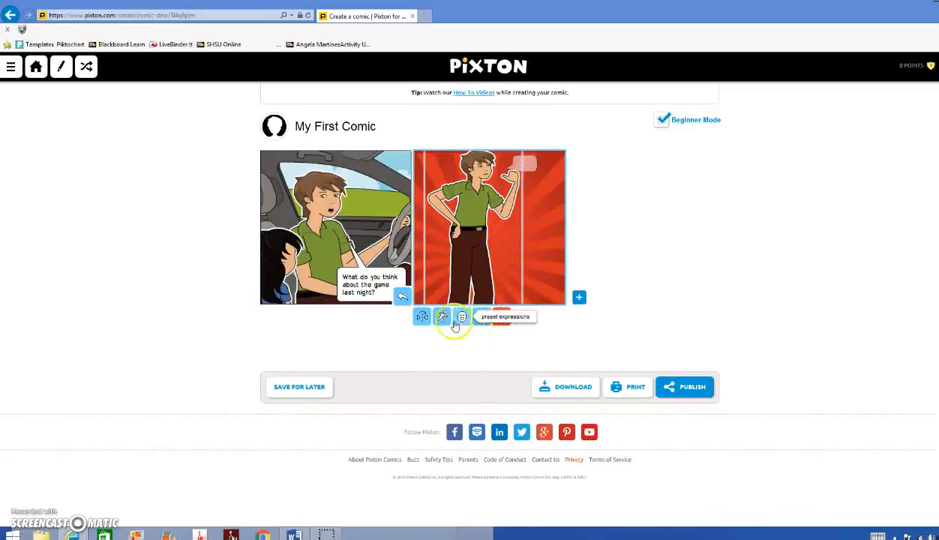
# Enter "My team did it! I told you they could!" in the young man's speech bubble in the second panel
pyautogui.click(531, 166)
pyautogui.click(528, 163)
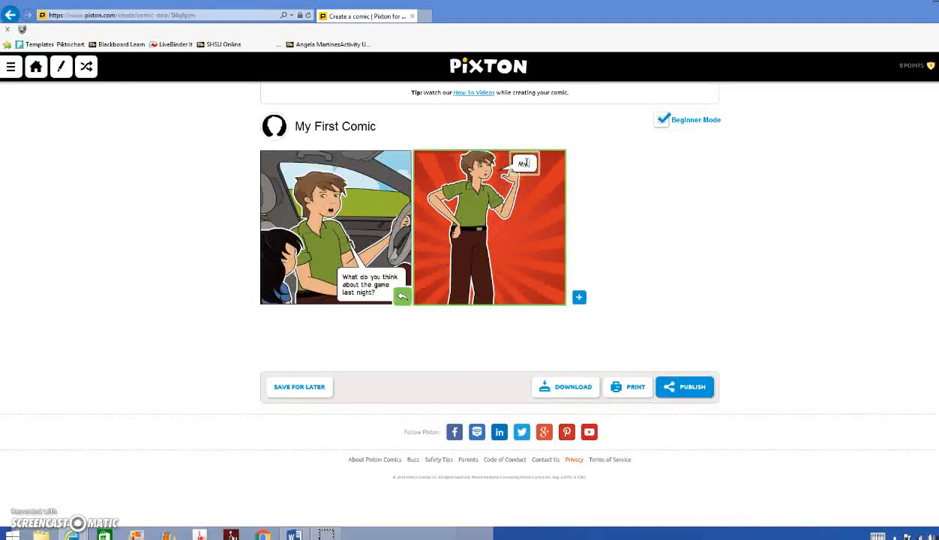
pyautogui.write('My team did it')
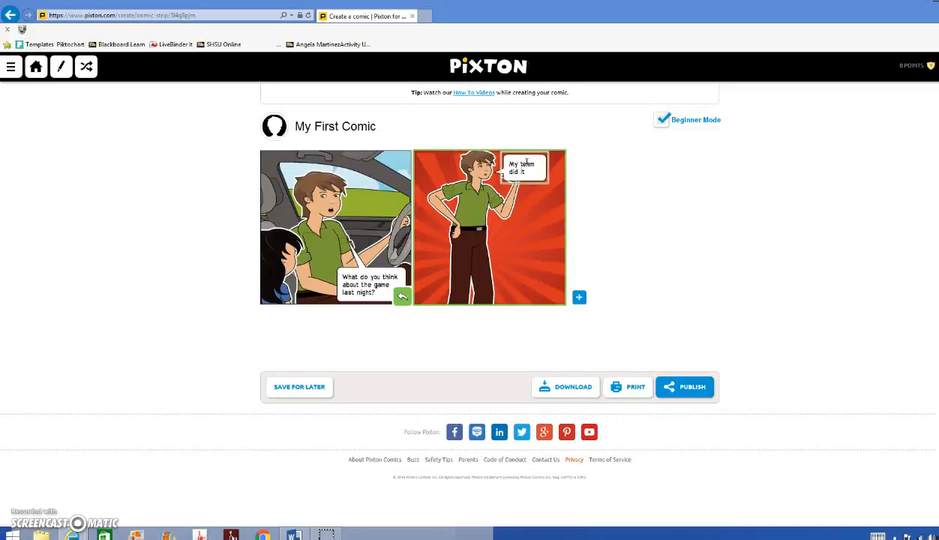
pyautogui.write('! We')
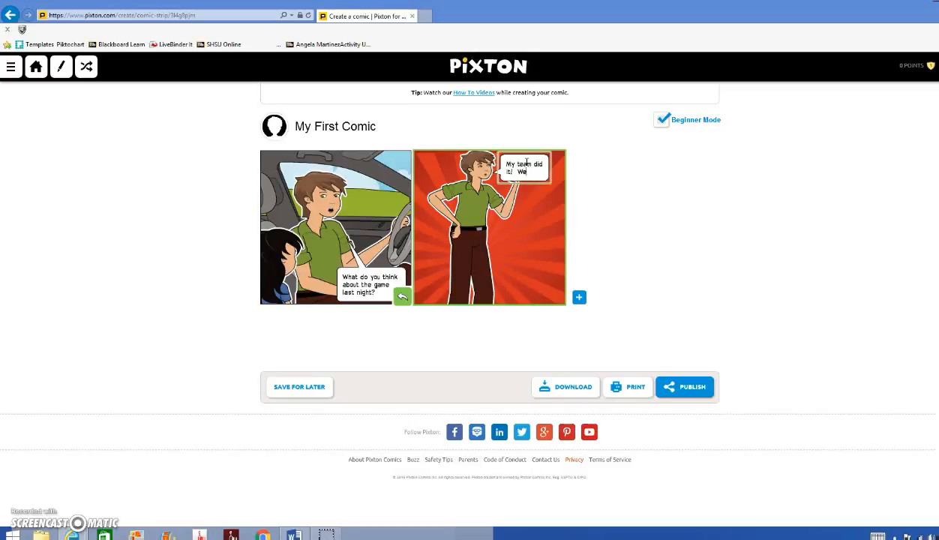
pyautogui.press('BackSpace')
pyautogui.press('BackSpace')
pyautogui.press('BackSpace')
pyautogui.press('BackSpace')
pyautogui.write('told you')
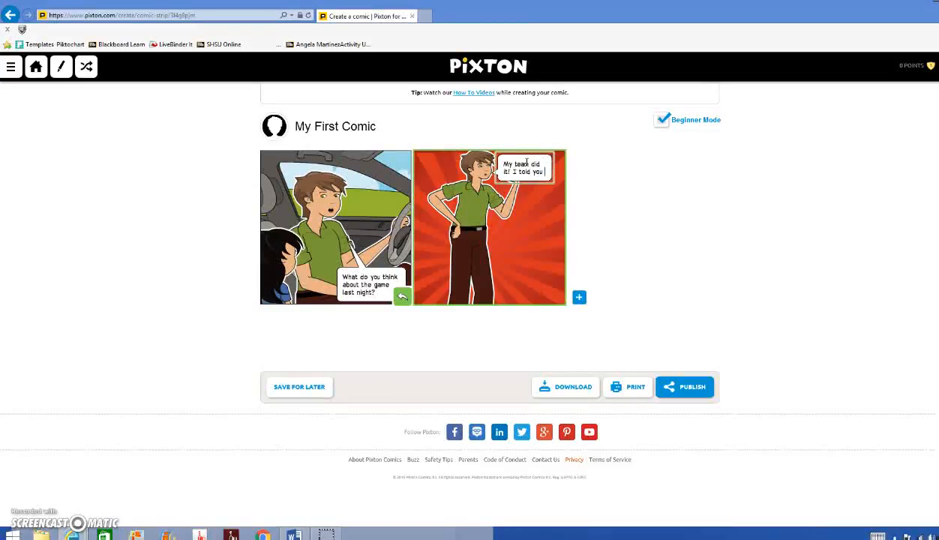
pyautogui.write('they')
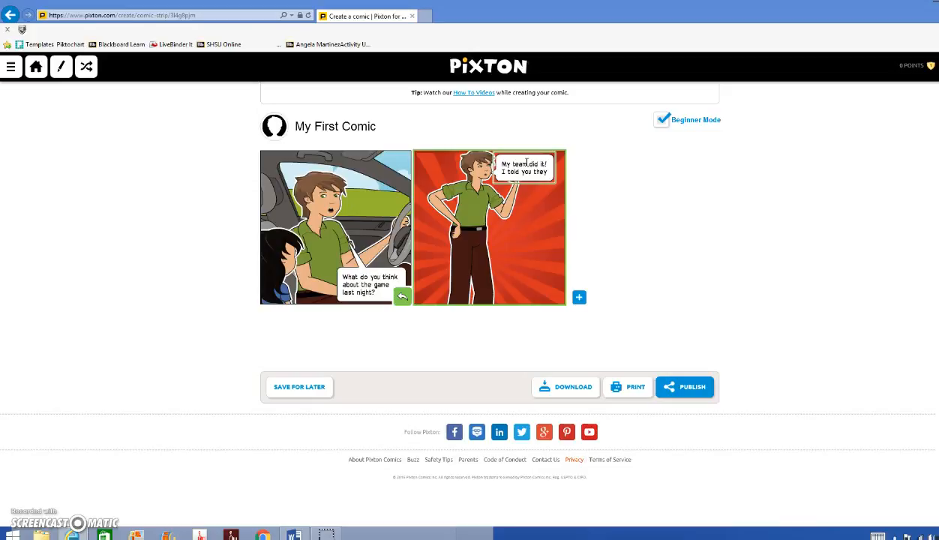
pyautogui.write(' could!')
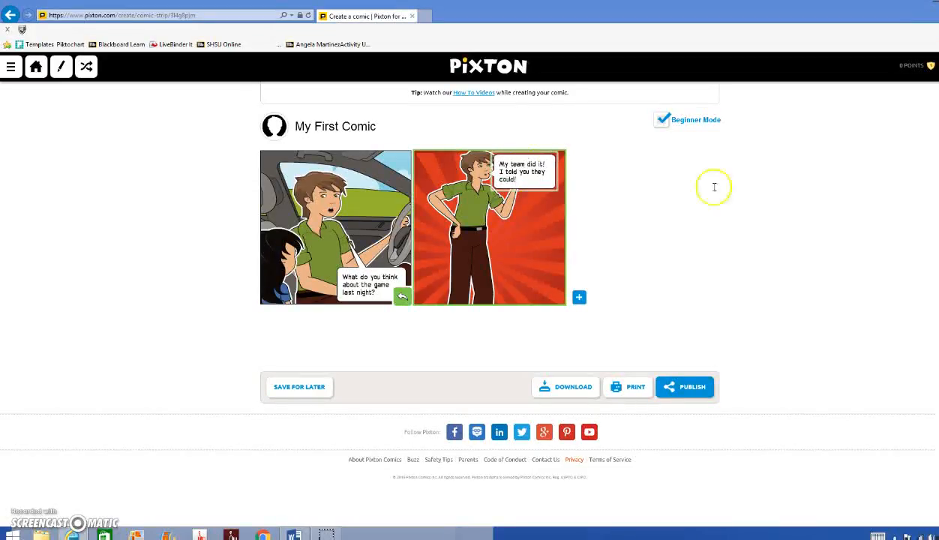
# Add a third panel and set its background to the car interior from the Car / Roads set
pyautogui.click(579, 299)
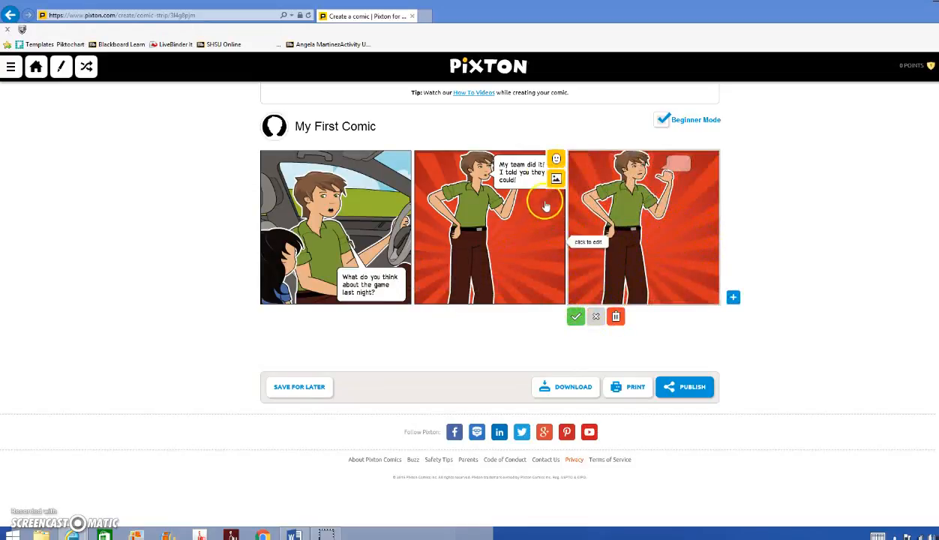
pyautogui.click(556, 178)
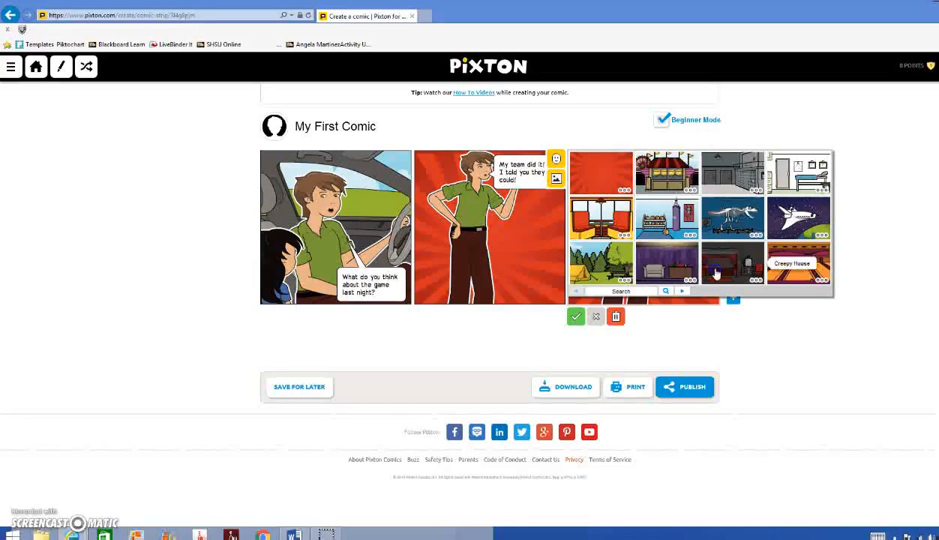
pyautogui.click(690, 296)
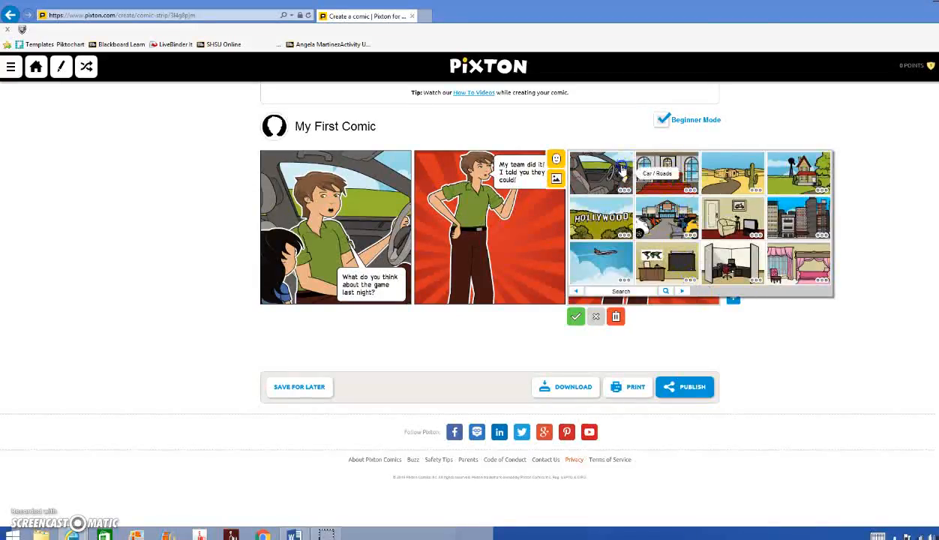
pyautogui.click(622, 171)
pyautogui.click(604, 180)
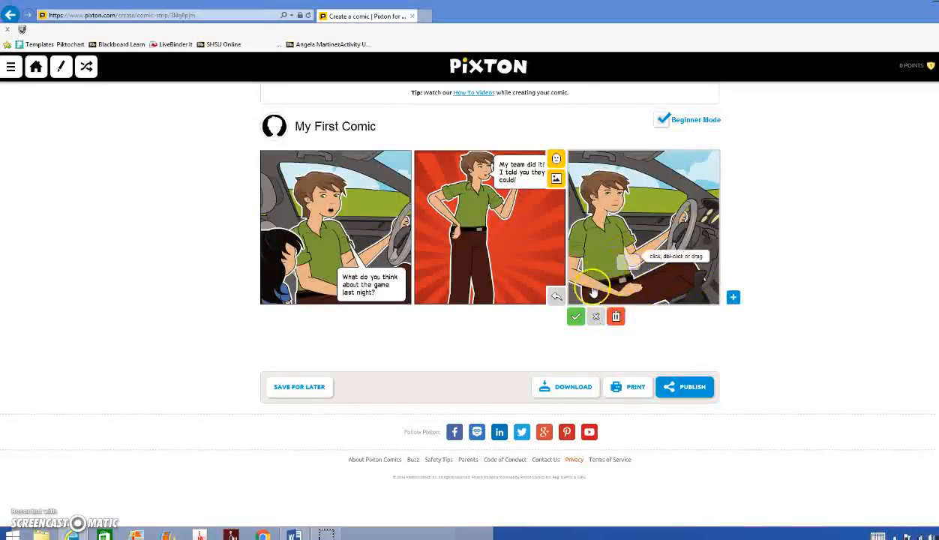
# Add the black-haired woman as a second character in the third panel
pyautogui.click(556, 158)
pyautogui.click(589, 187)
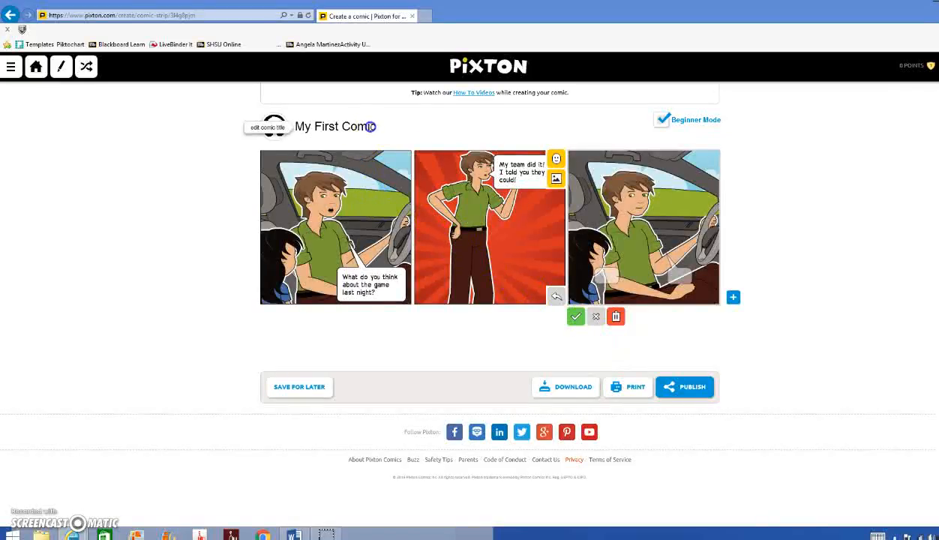
# Change the comic's title to "The Car Drive" and save the comic for later
pyautogui.press('BackSpace')
pyautogui.press('BackSpace')
pyautogui.press('BackSpace')
pyautogui.press('BackSpace')
pyautogui.press('BackSpace')
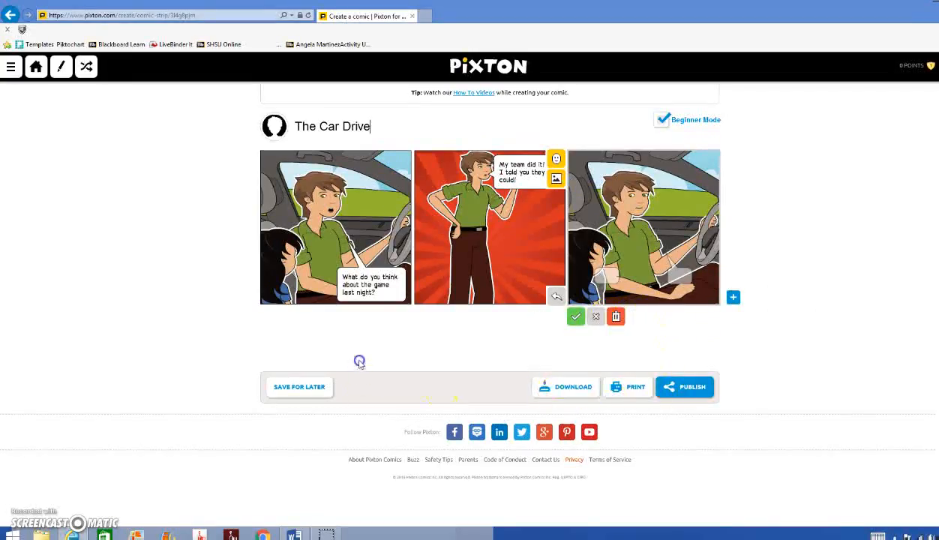
pyautogui.click(295, 389)
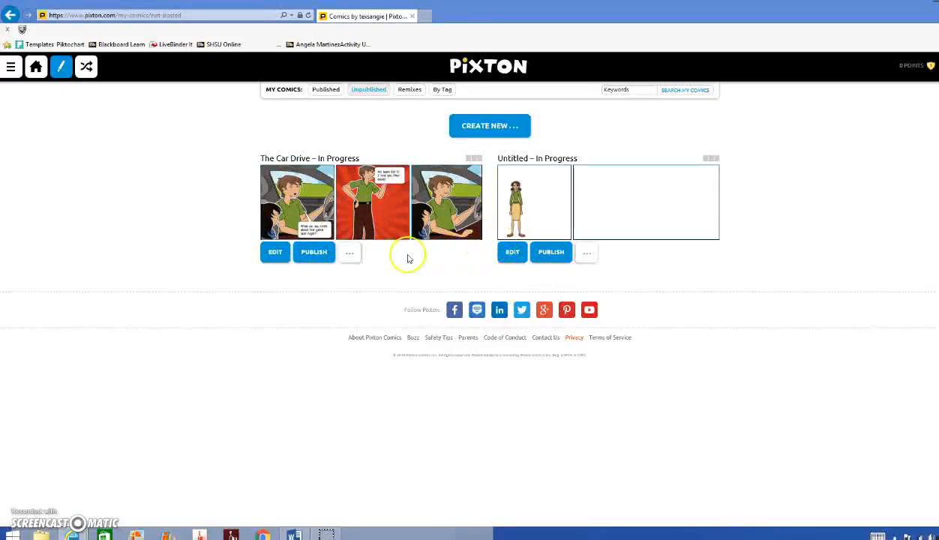
# Reopen The Car Drive for editing from the unpublished comics
pyautogui.click(351, 253)
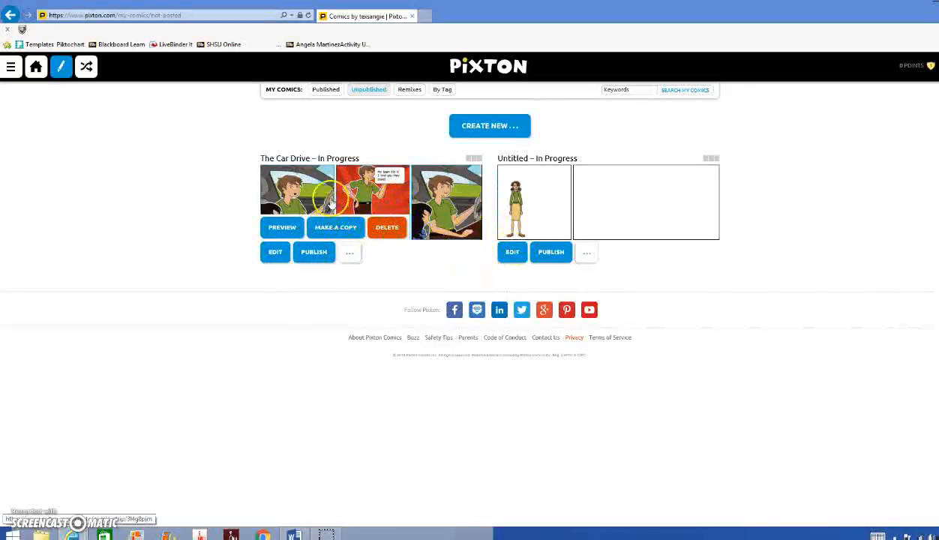
pyautogui.click(276, 253)
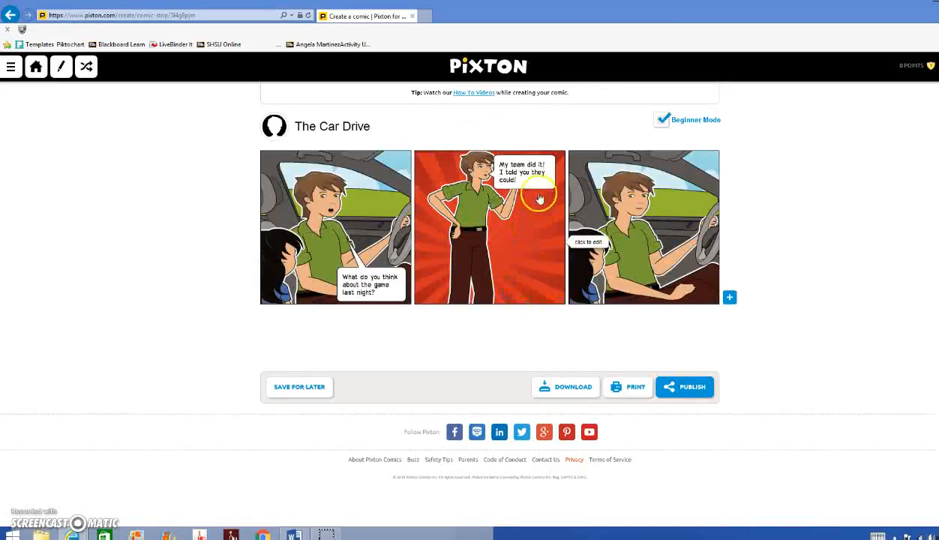
# Reposition the young man in the second panel so his face is clear of the speech bubble
pyautogui.click(453, 233)
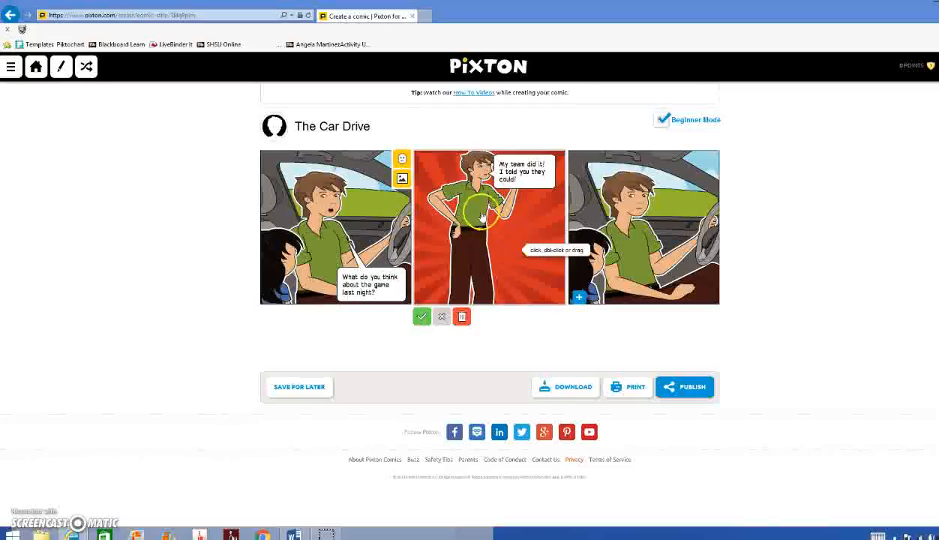
pyautogui.click(486, 166)
pyautogui.moveTo(480, 162)
pyautogui.mouseDown()
pyautogui.moveTo(469, 182)
pyautogui.moveTo(469, 173)
pyautogui.mouseUp()
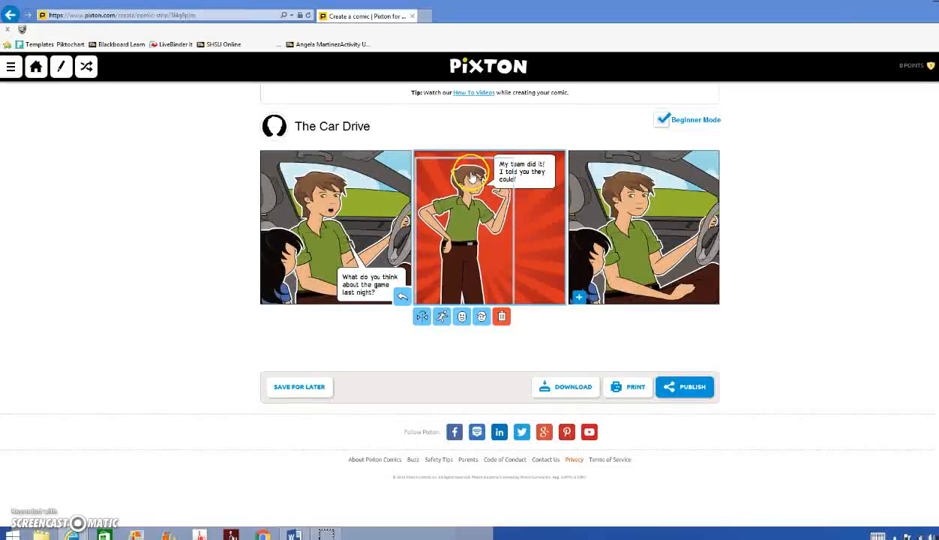
pyautogui.moveTo(471, 259)
pyautogui.mouseDown()
pyautogui.moveTo(463, 254)
pyautogui.moveTo(481, 256)
pyautogui.mouseUp()
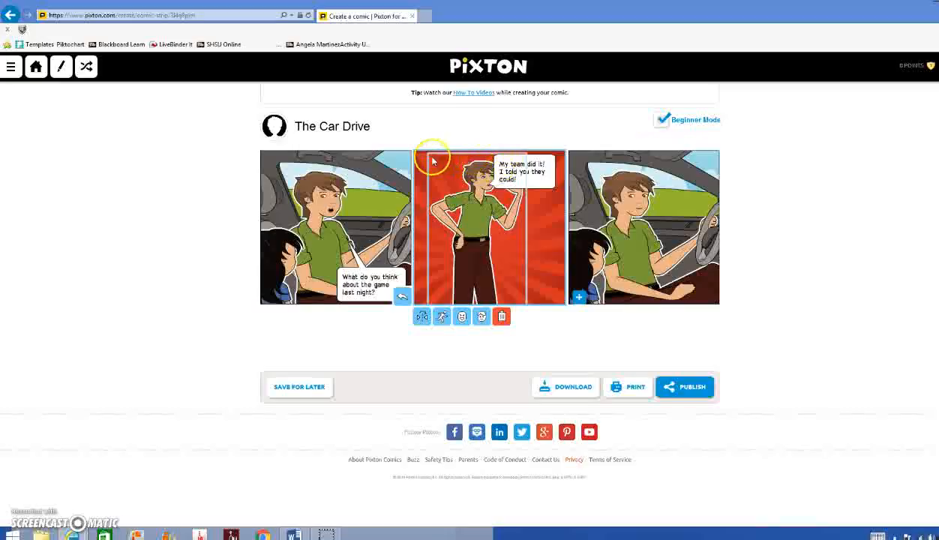
pyautogui.moveTo(431, 159); pyautogui.dragTo(435, 163)
pyautogui.moveTo(466, 234)
pyautogui.mouseDown()
pyautogui.moveTo(474, 235)
pyautogui.moveTo(469, 247)
pyautogui.mouseUp()
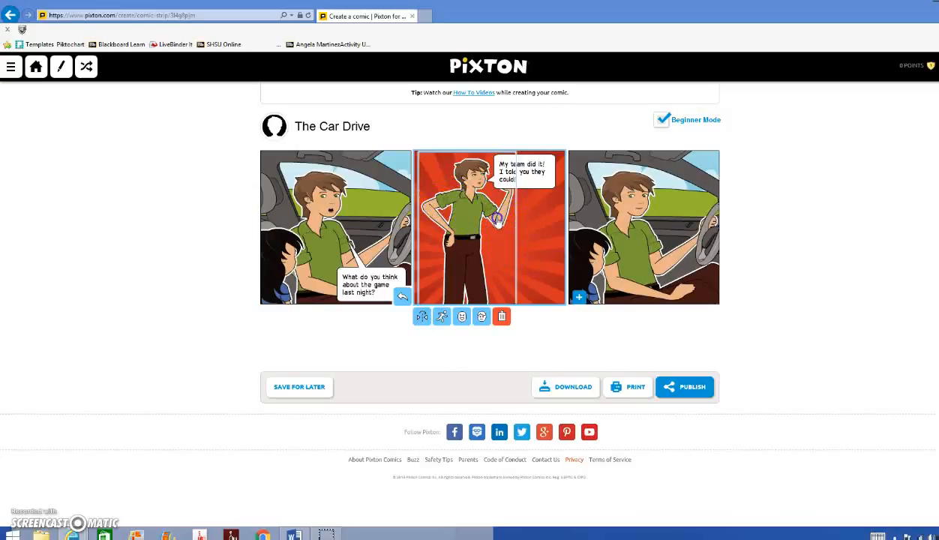
pyautogui.moveTo(497, 221)
pyautogui.mouseDown()
pyautogui.moveTo(493, 235)
pyautogui.moveTo(497, 207)
pyautogui.moveTo(499, 215)
pyautogui.mouseUp()
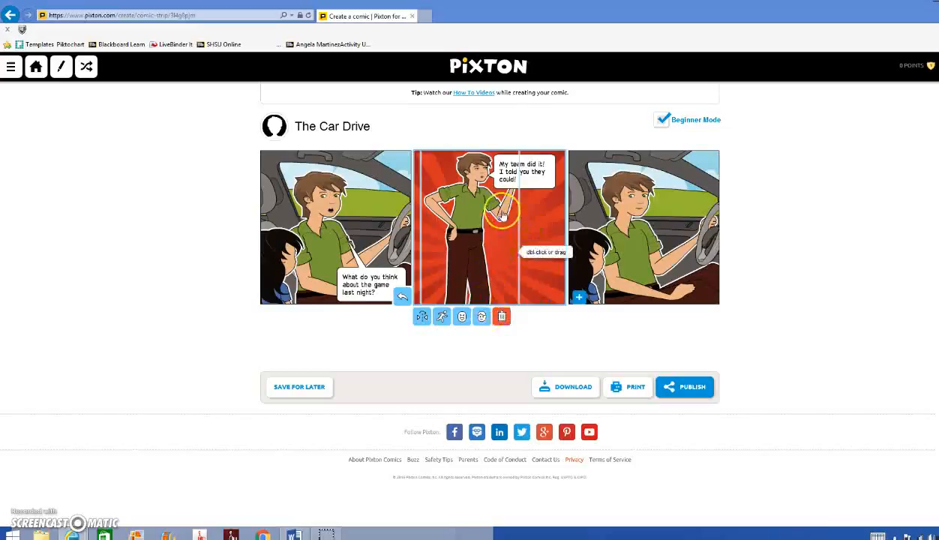
# Apply a slightly smiling preset expression to the young man in the second panel
pyautogui.click(481, 180)
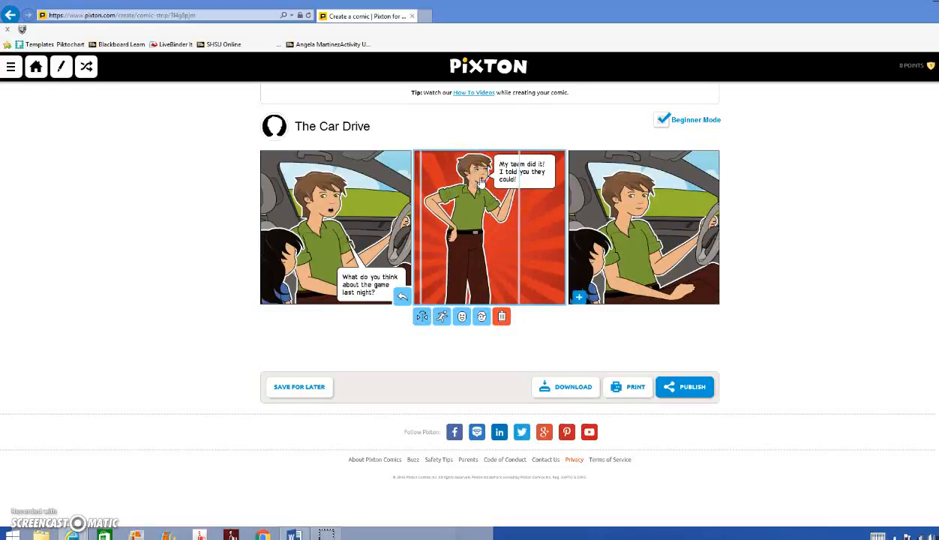
pyautogui.click(462, 315)
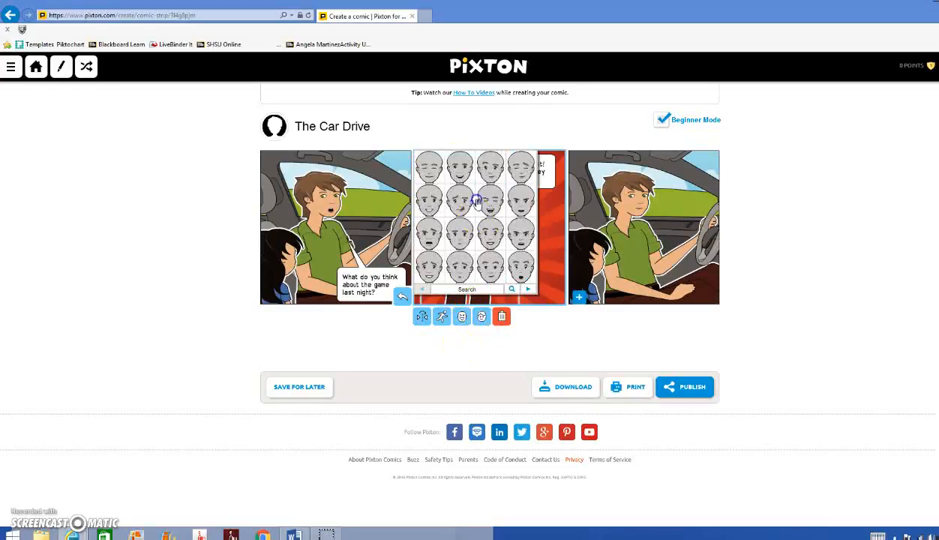
pyautogui.click(492, 176)
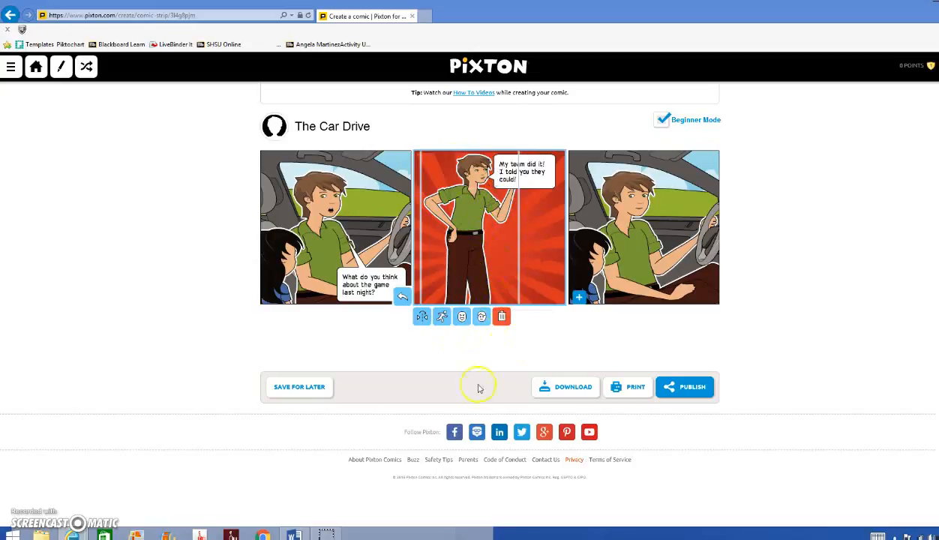
pyautogui.click(481, 316)
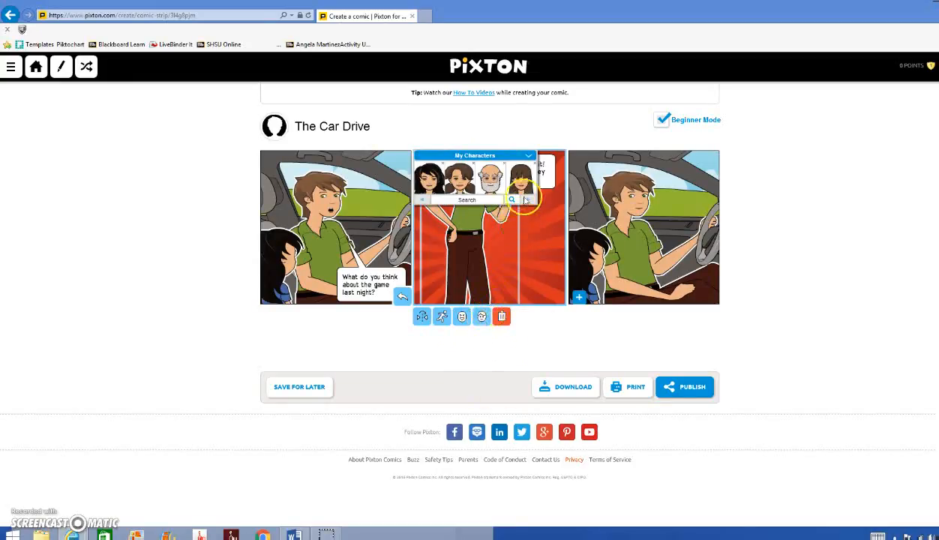
pyautogui.click(529, 295)
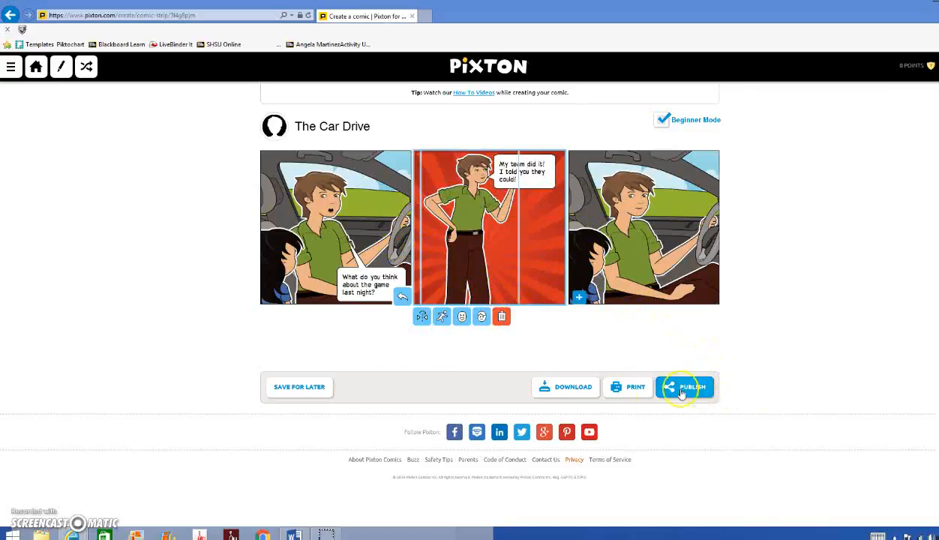
# Save the edited comic for later and go to the site's home page
pyautogui.click(314, 394)
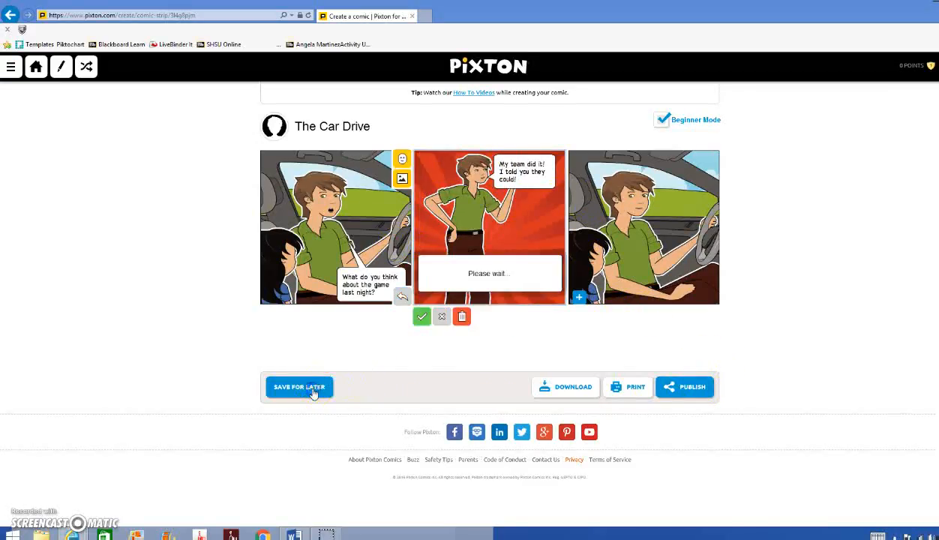
pyautogui.click(601, 280)
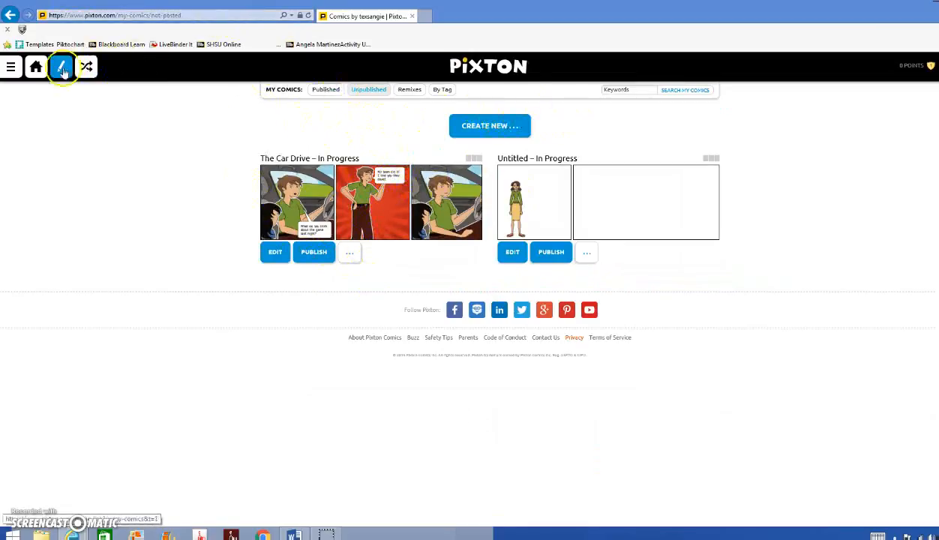
pyautogui.click(35, 66)
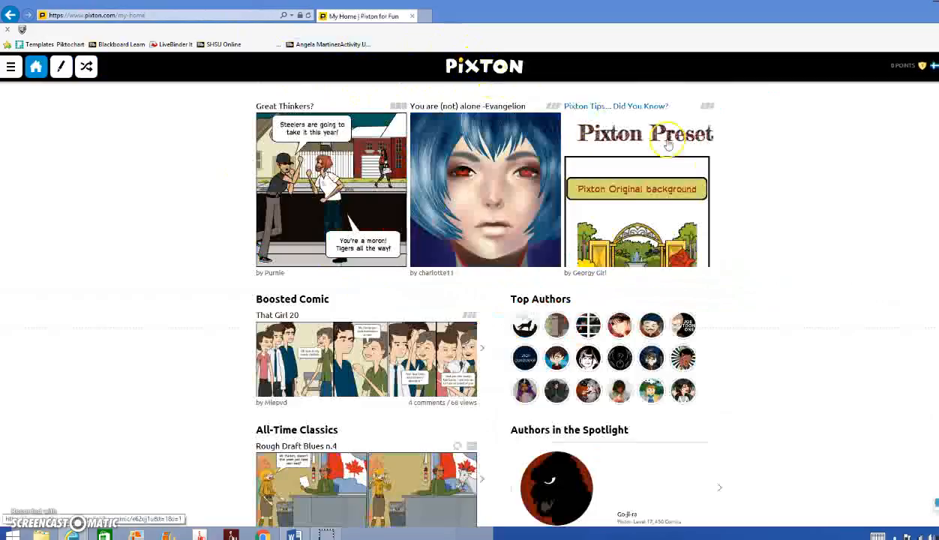